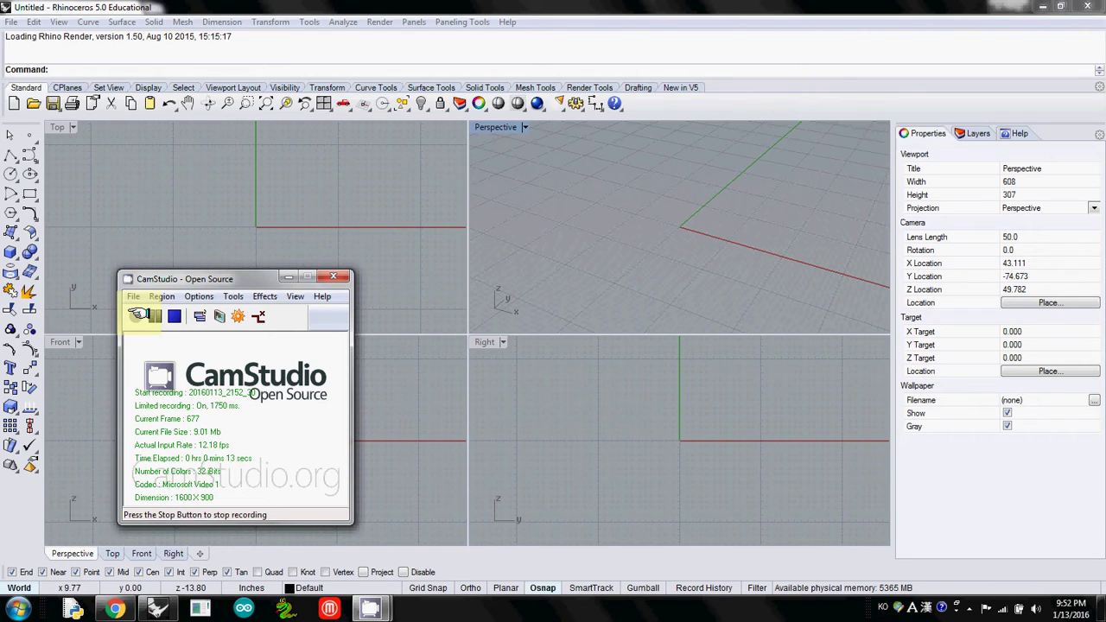
Activate the Top viewport and pan it so the origin moves down-left
click(180, 222)
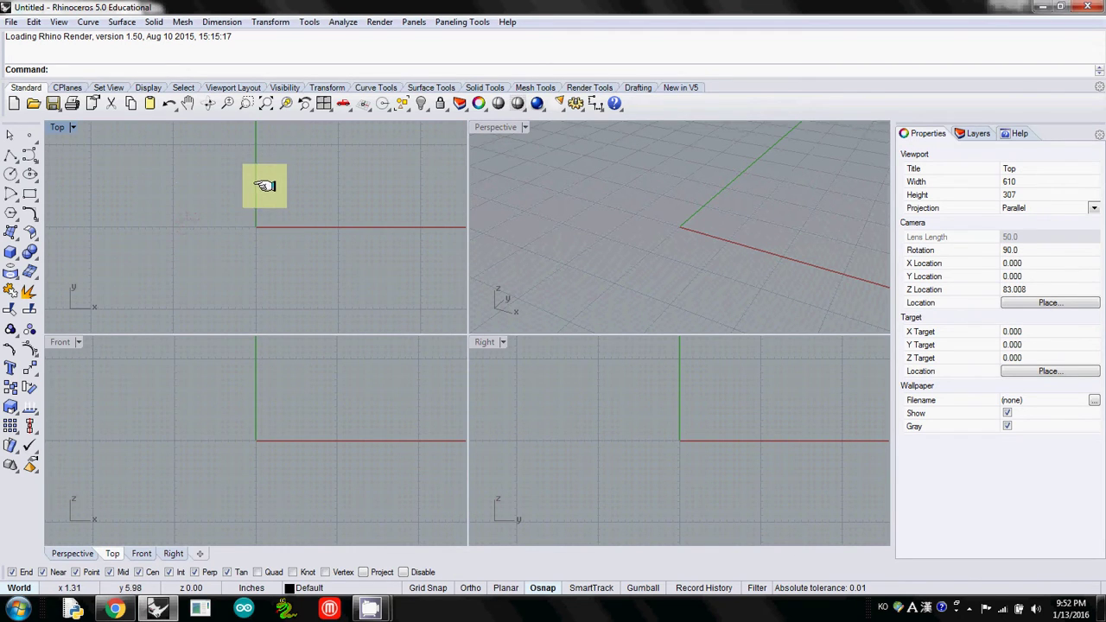
right_drag(265, 180, 260, 240)
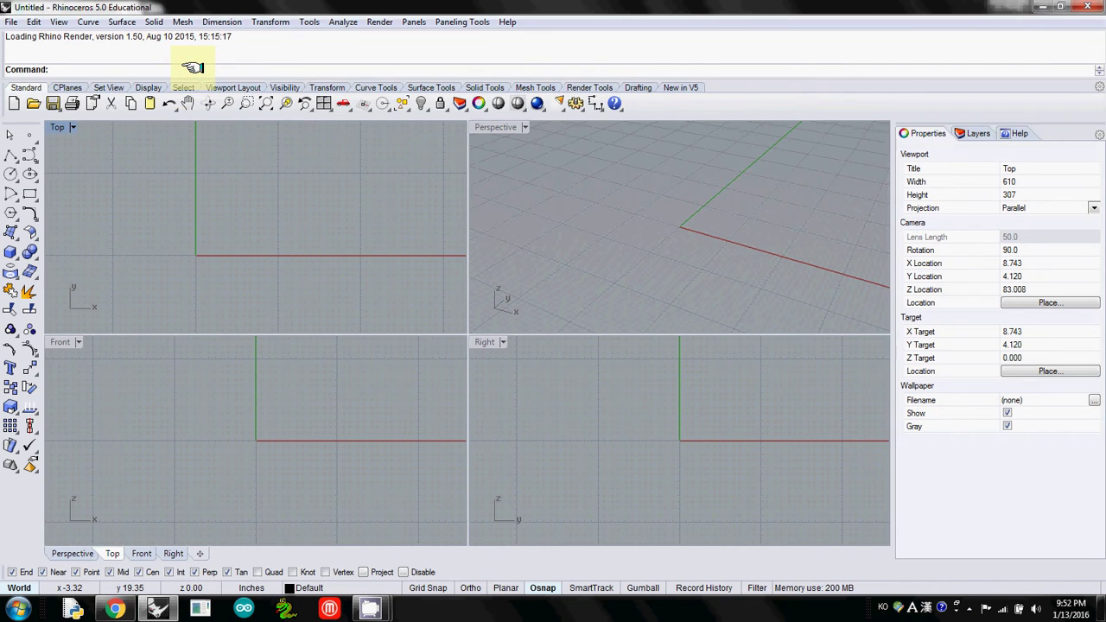
Start PictureFrame and load site.jpg from the Open Bitmap dialog
text(PictureFrame)
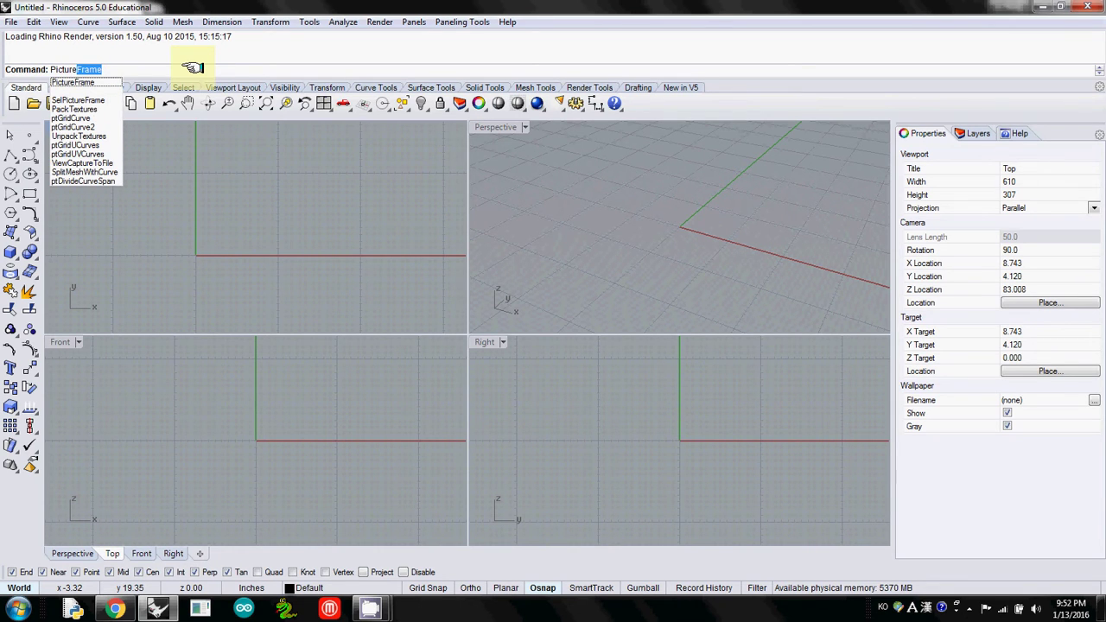
key(Return)
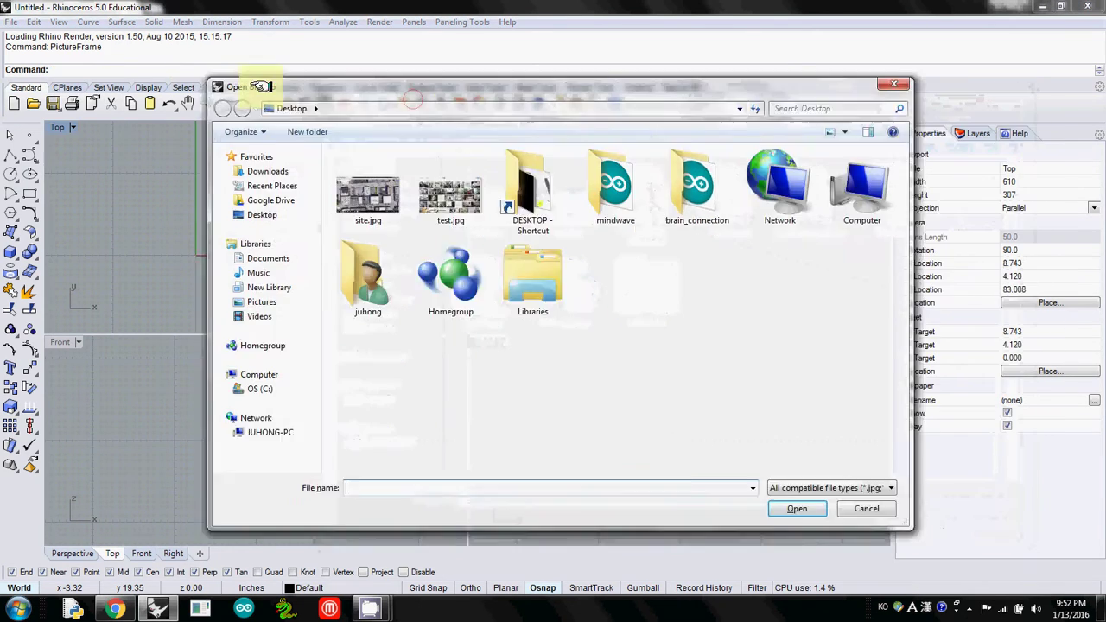
drag(259, 86, 193, 91)
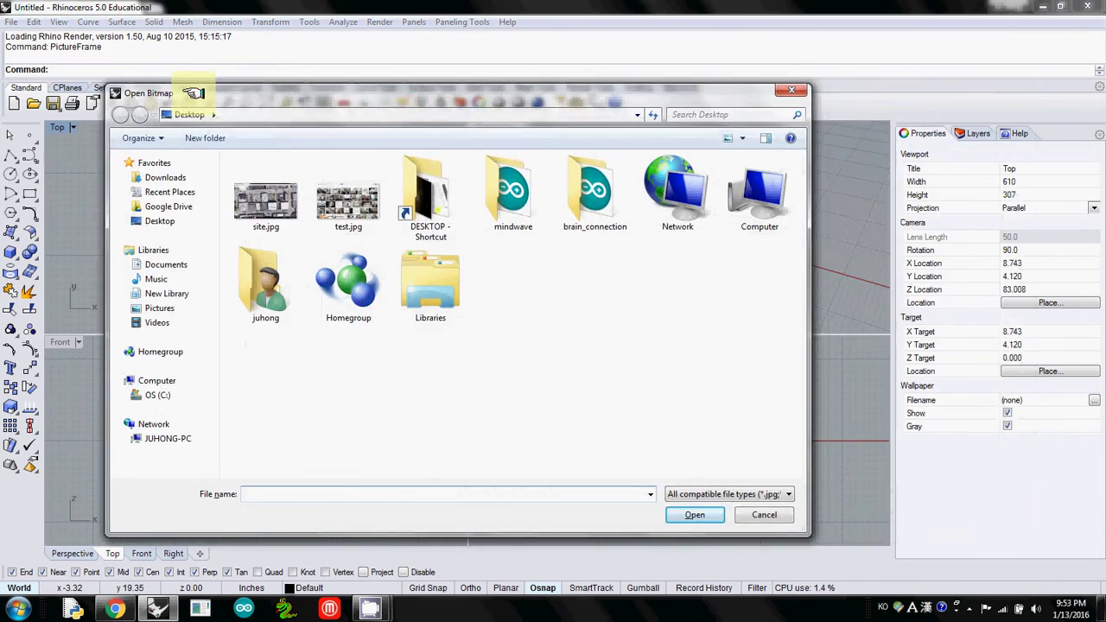
click(262, 202)
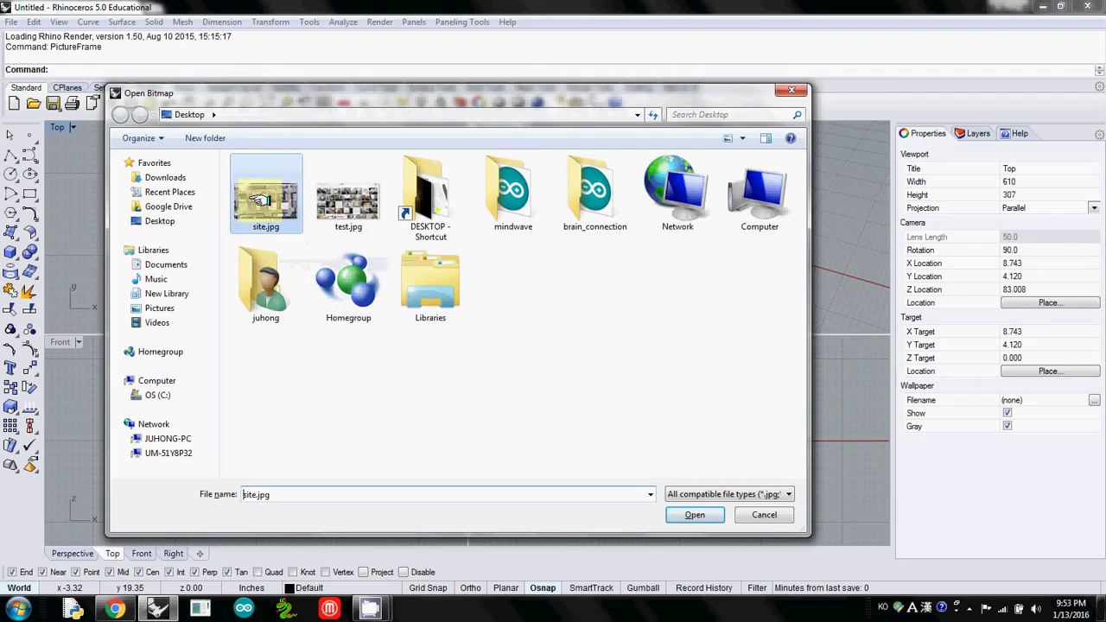
click(676, 512)
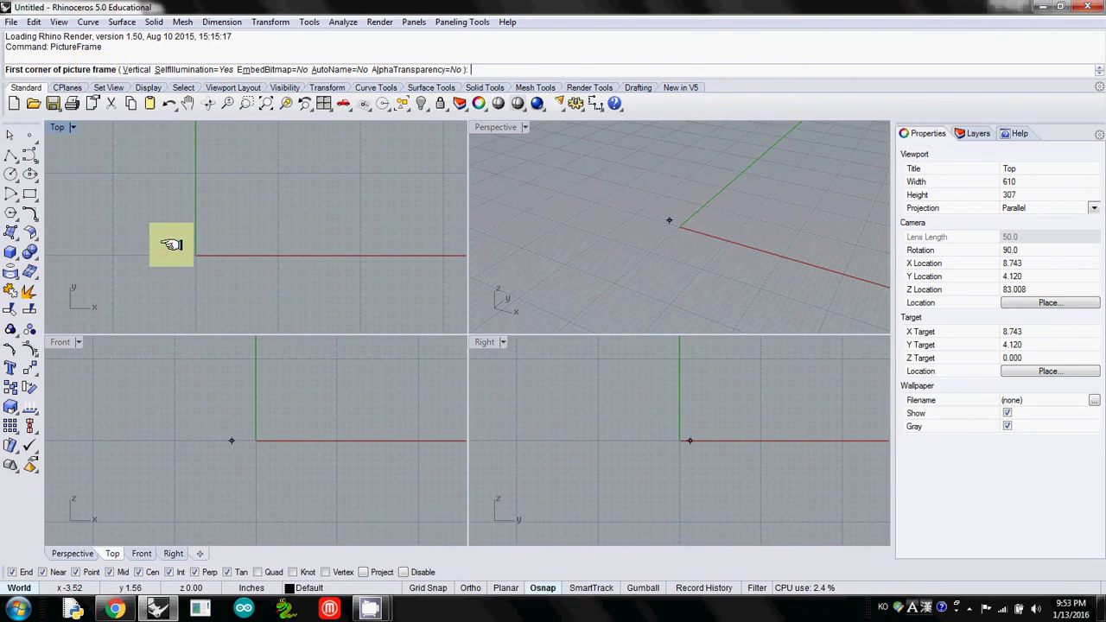
Place site.jpg as an axis-aligned frame by two corners in Top with Ortho on
click(148, 287)
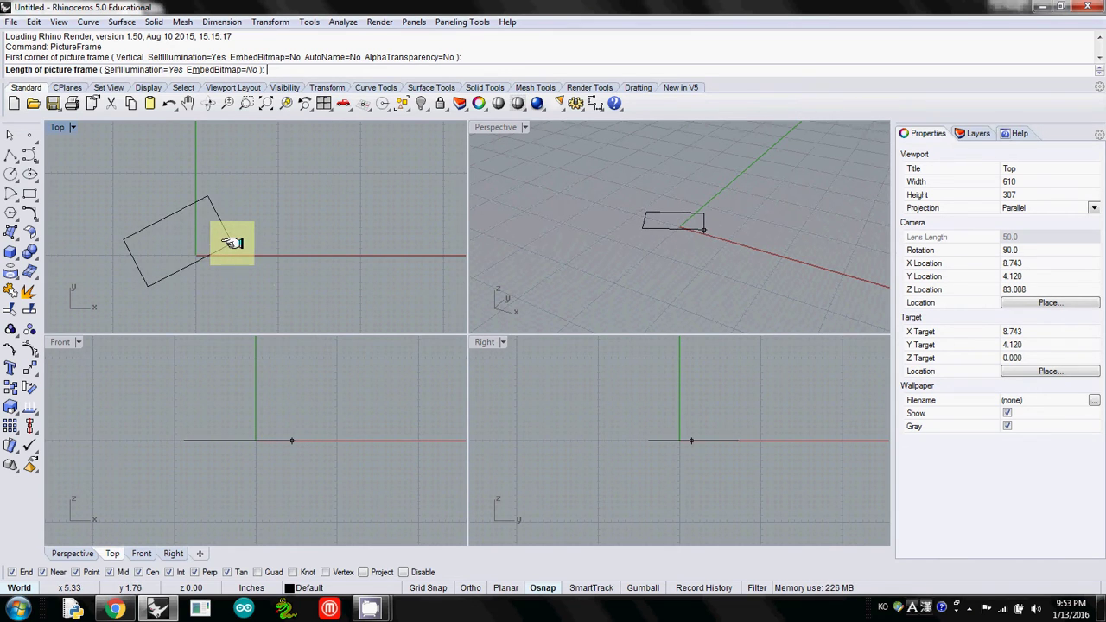
key(F8)
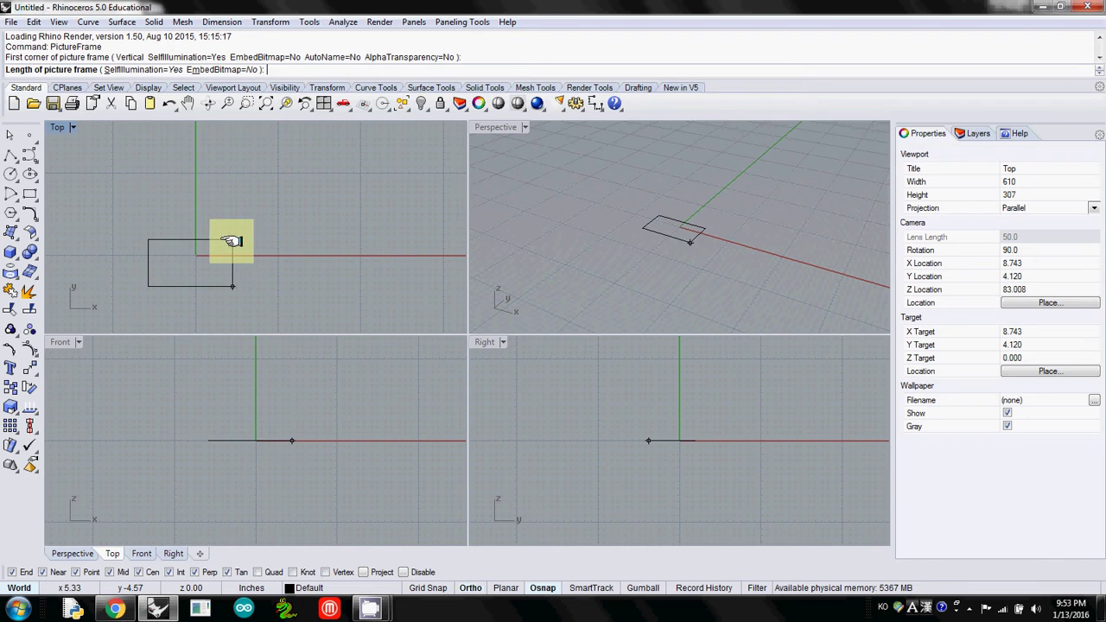
right_drag(419, 257, 357, 266)
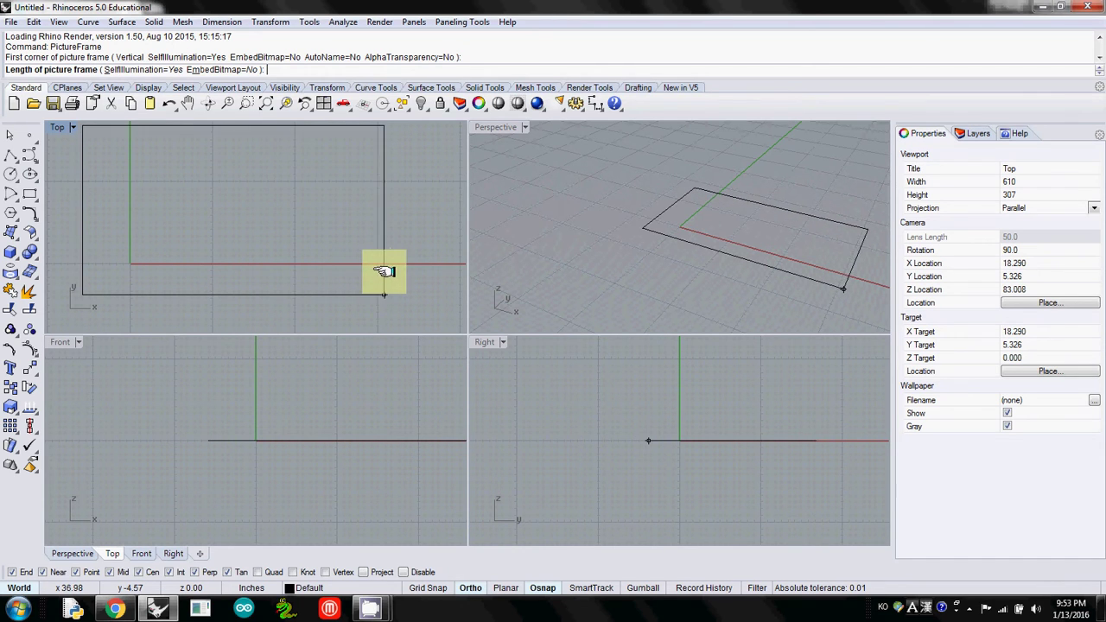
click(366, 274)
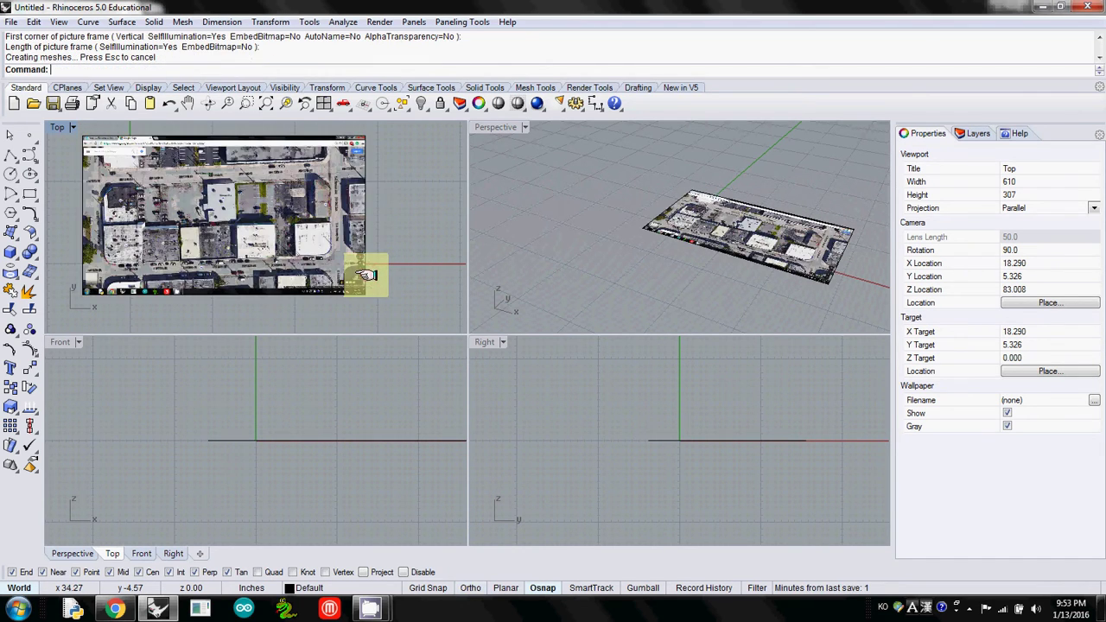
click(248, 200)
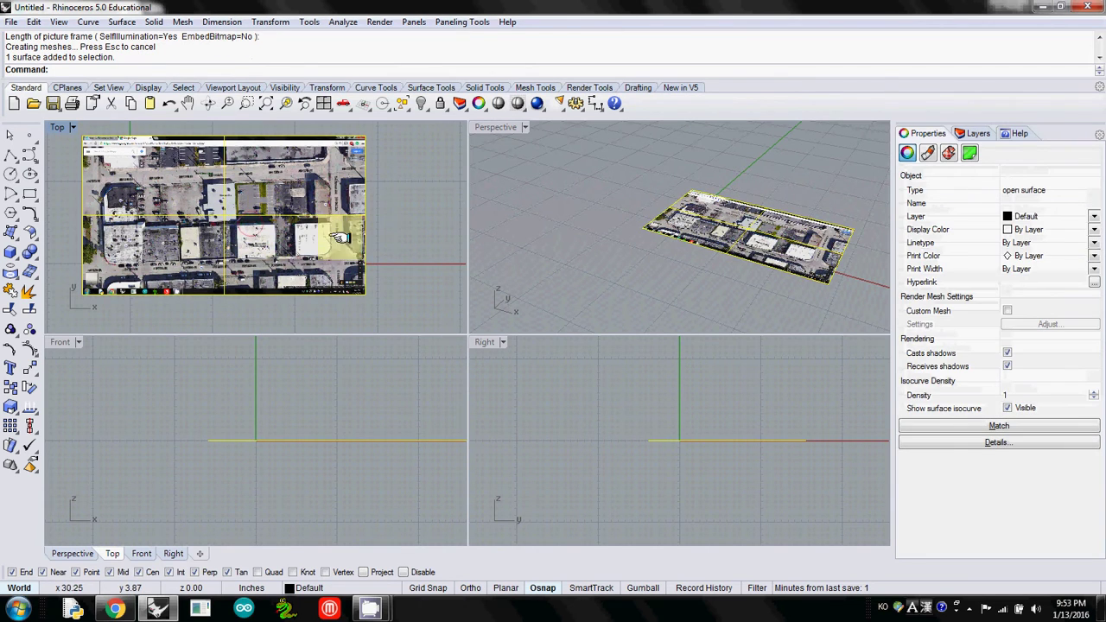
click(380, 238)
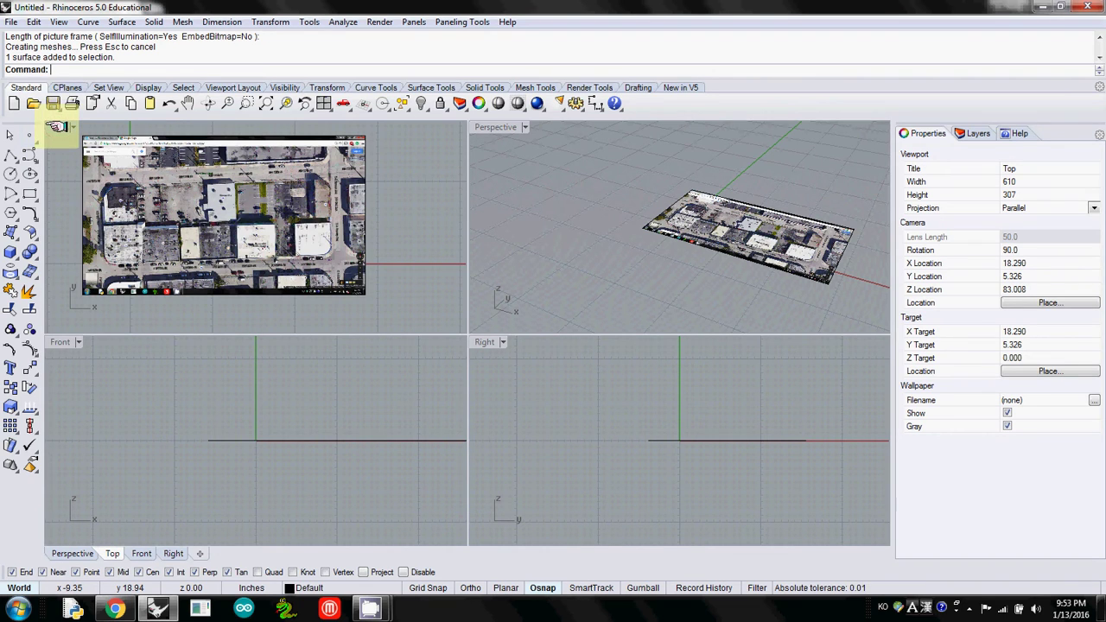
Maximize the Top viewport and zoom into the scale bar at the image's lower right
double_click(58, 125)
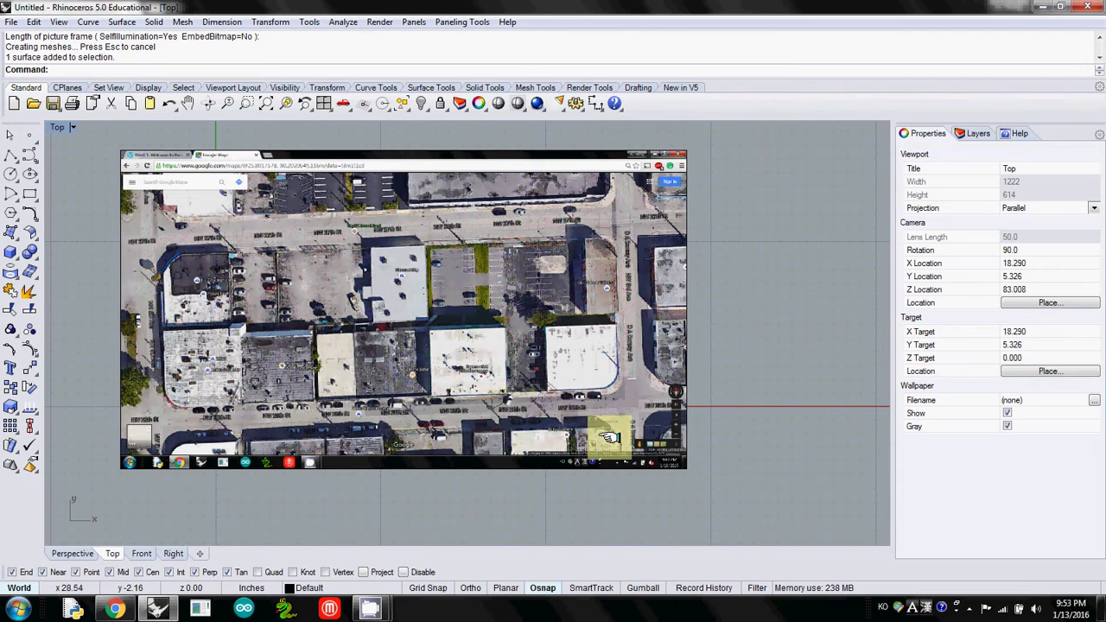
scroll(587, 431, up, 4)
scroll(582, 404, up, 3)
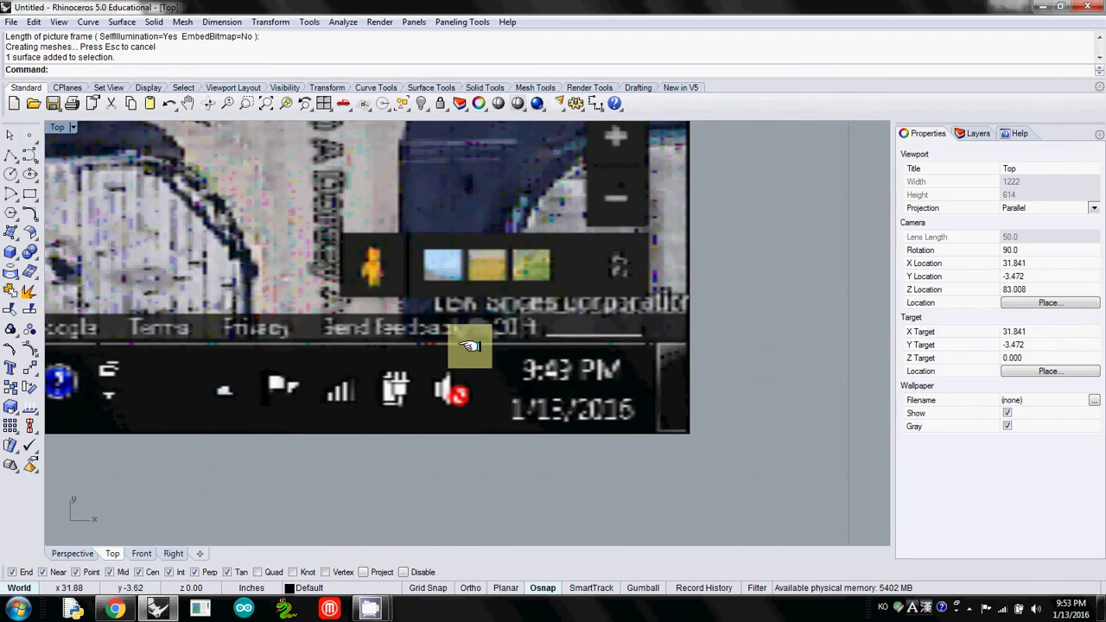
scroll(546, 373, up, 1)
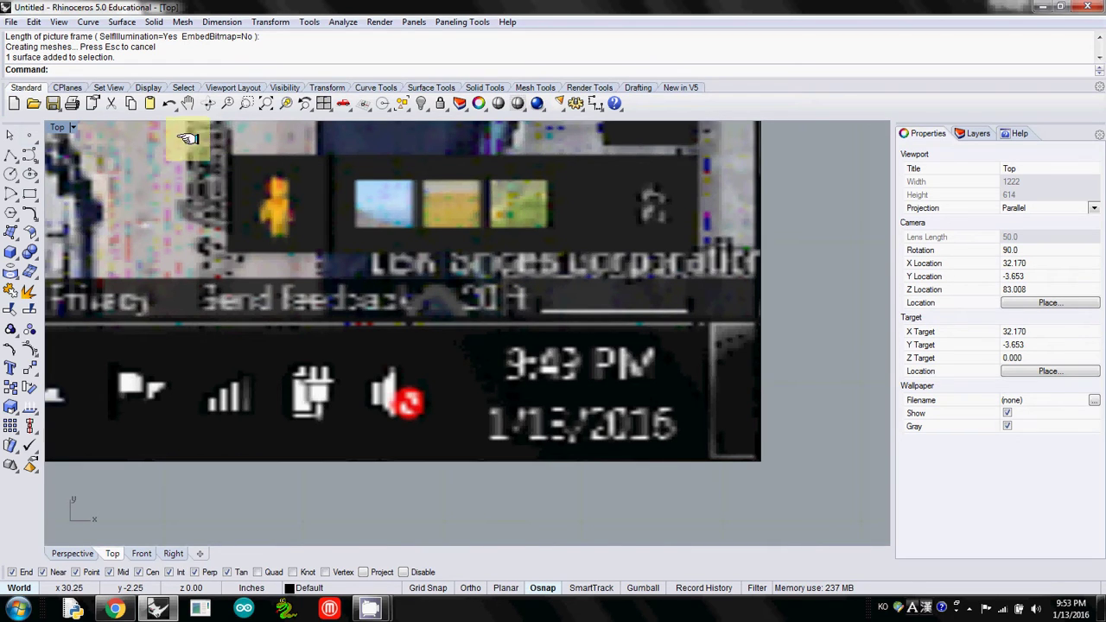
click(221, 22)
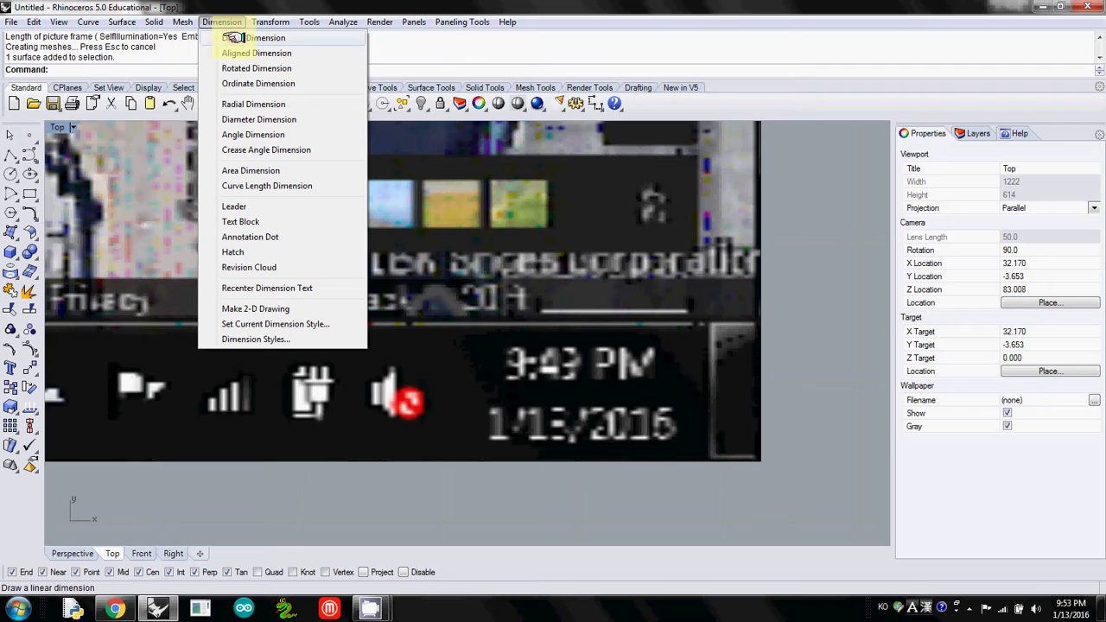
Add a horizontal linear dimension across the scale bar, reading 1 1/16, placed below the picture
click(233, 38)
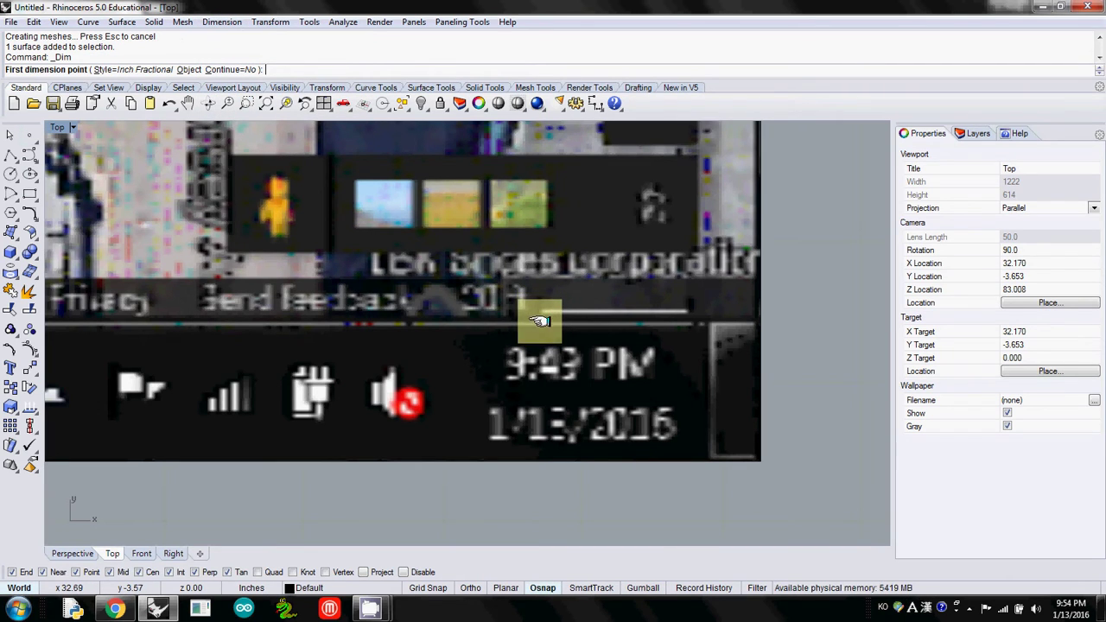
click(540, 311)
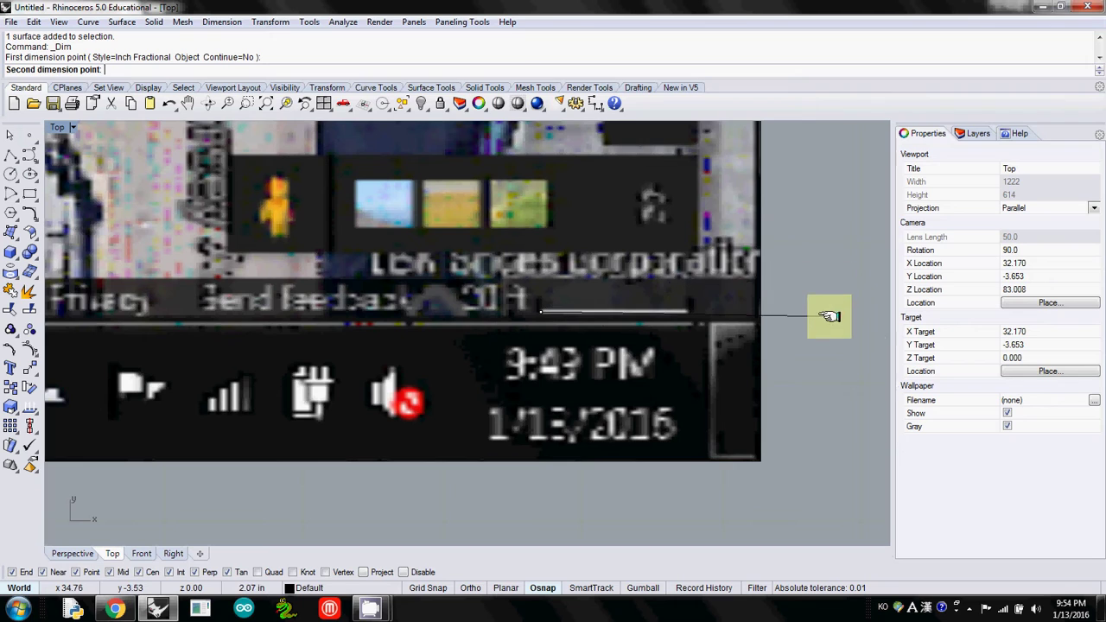
key(F8)
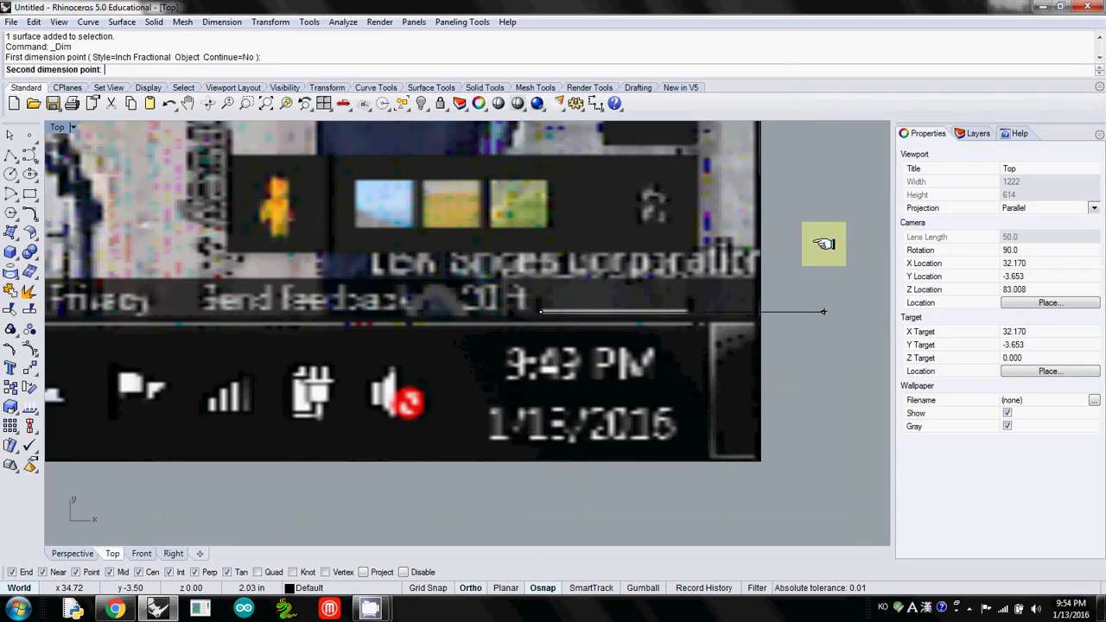
click(688, 309)
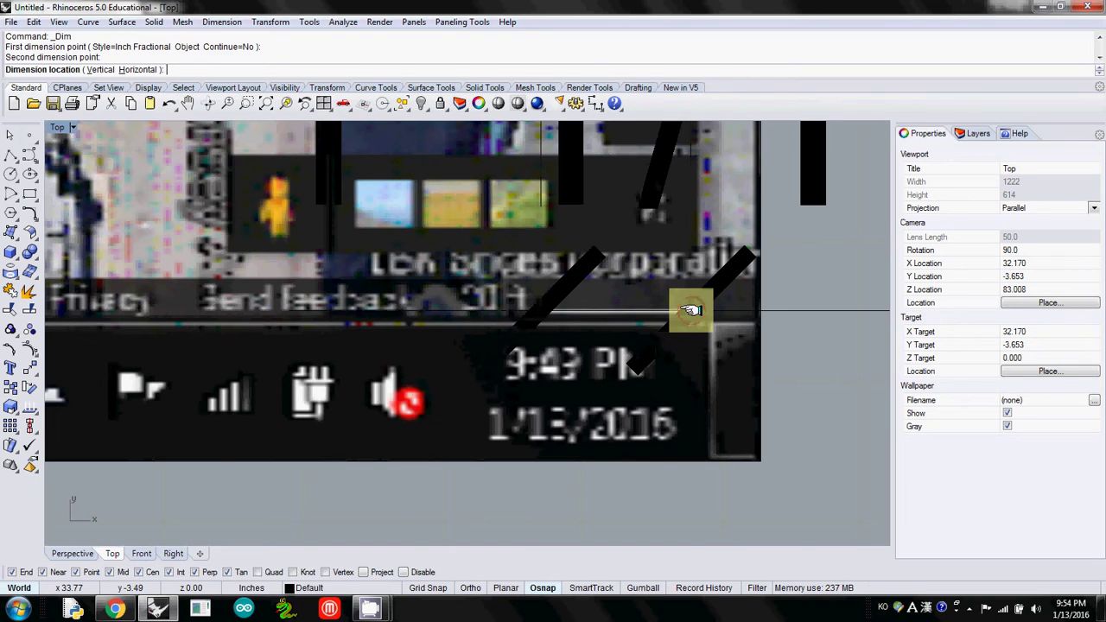
scroll(644, 365, down, 5)
scroll(639, 367, down, 2)
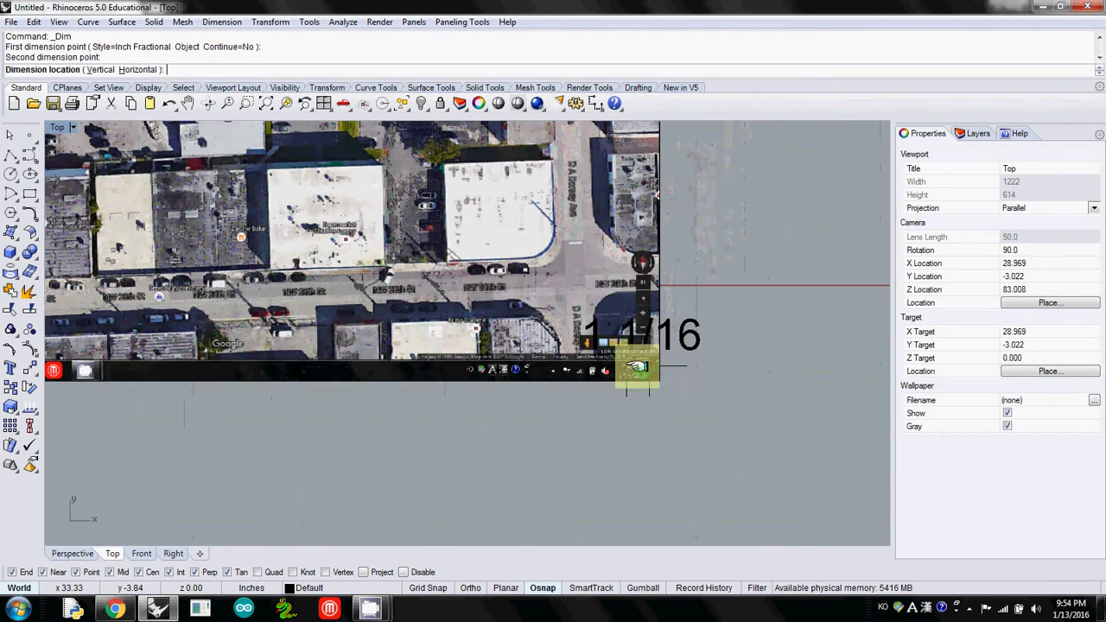
click(655, 481)
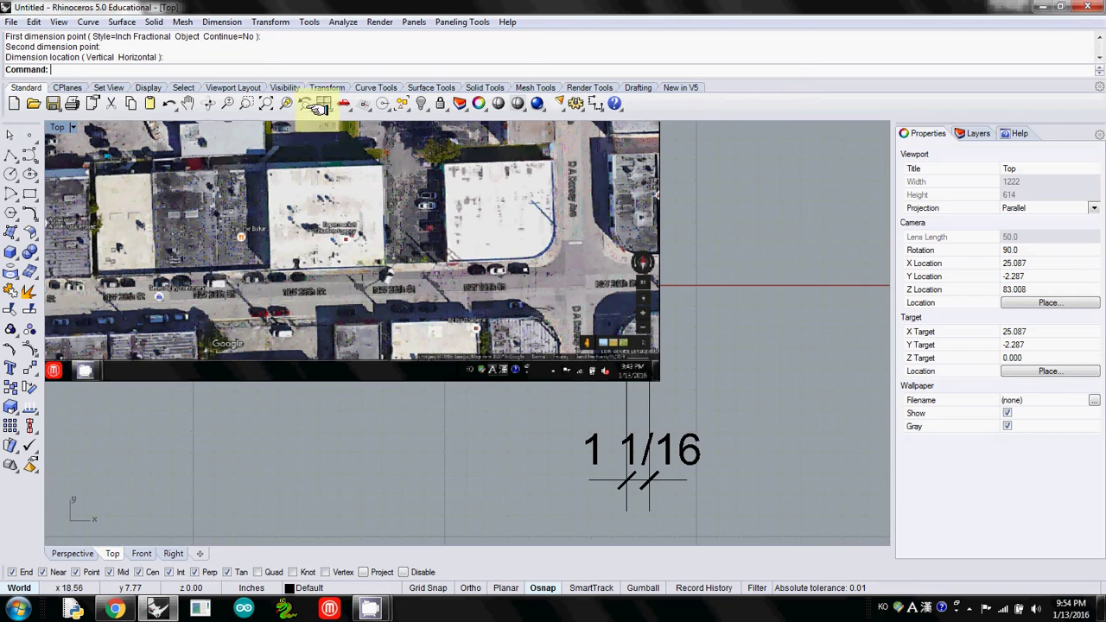
Set model units to Feet in Options > Units, declining to scale the model
click(217, 22)
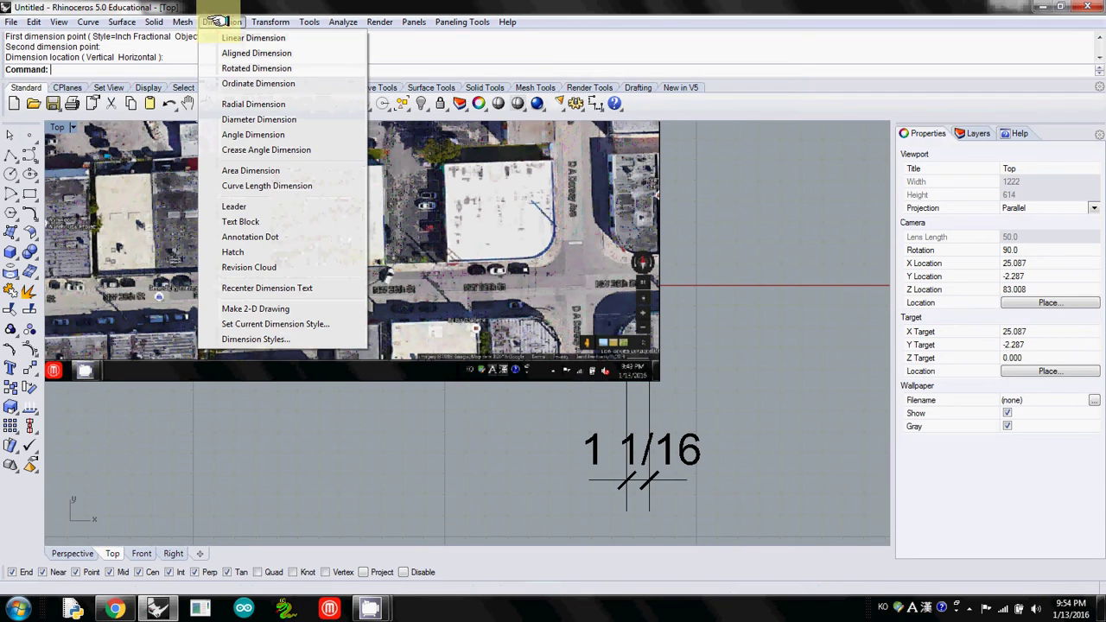
mouse_move(255, 20)
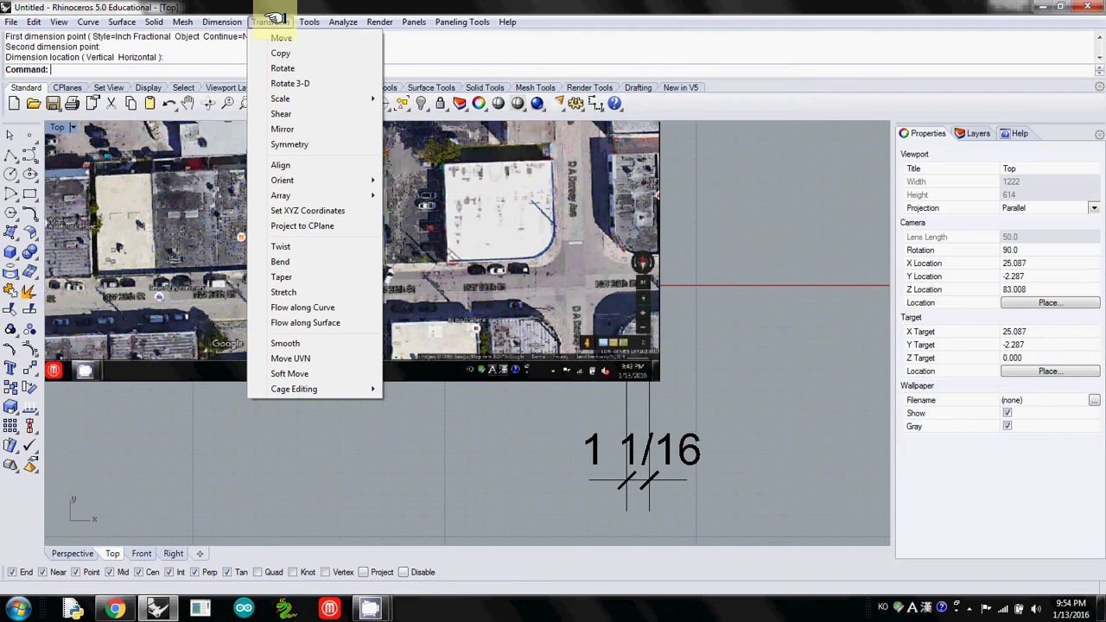
mouse_move(309, 19)
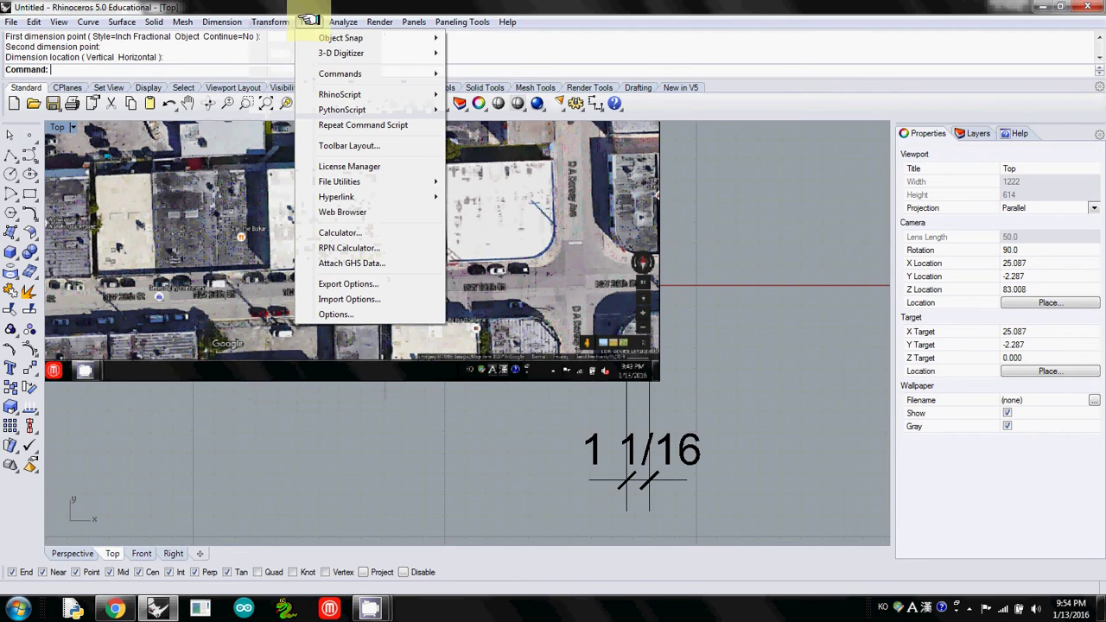
click(353, 314)
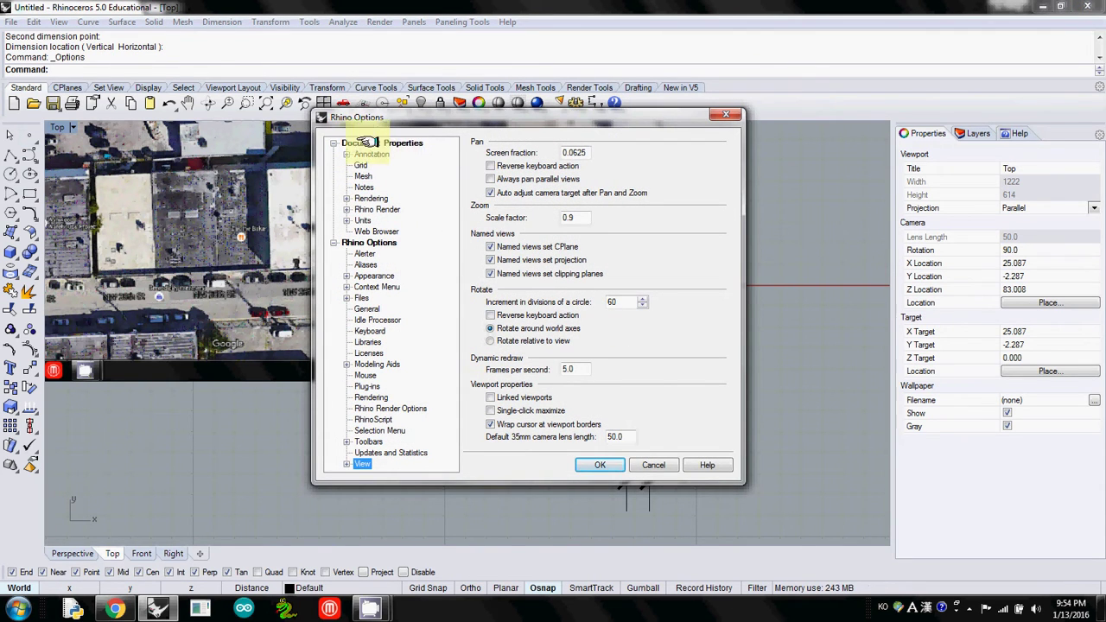
click(361, 221)
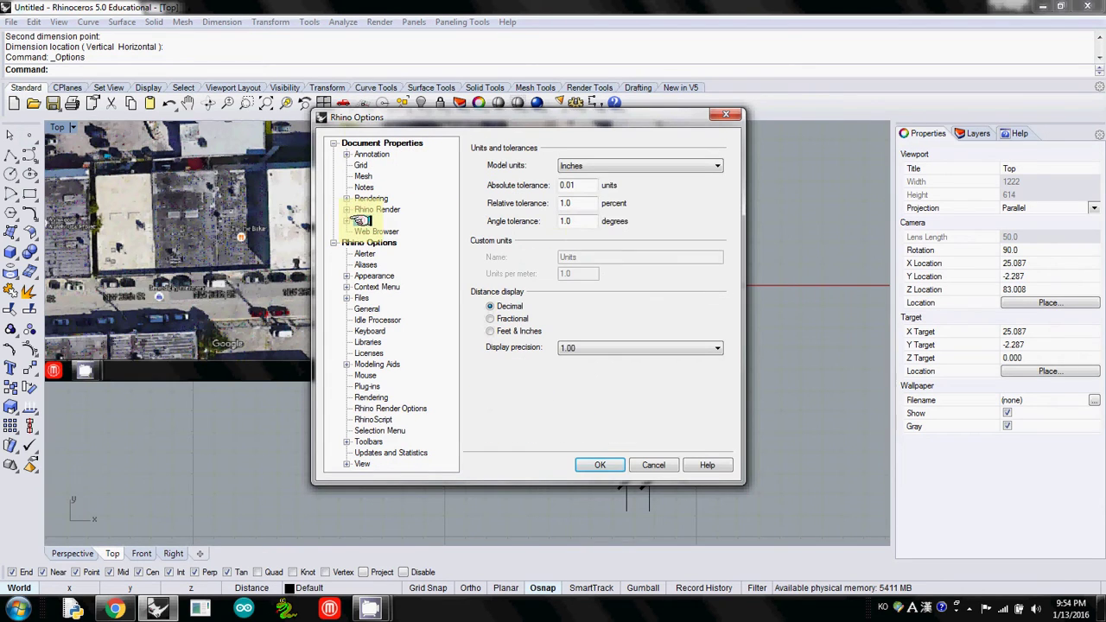
click(585, 165)
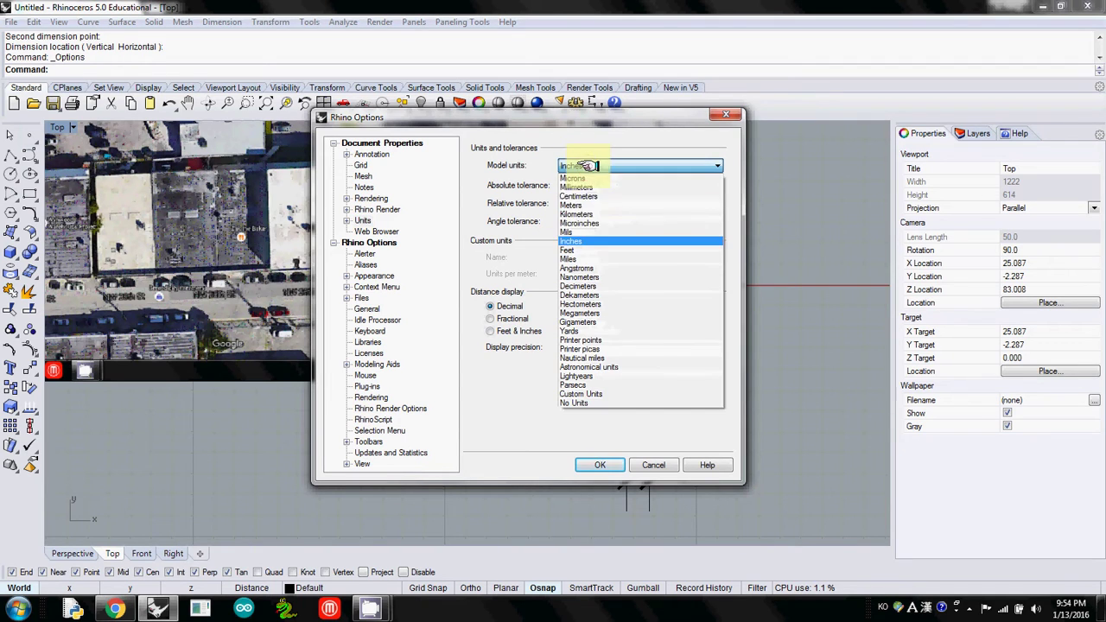
click(582, 250)
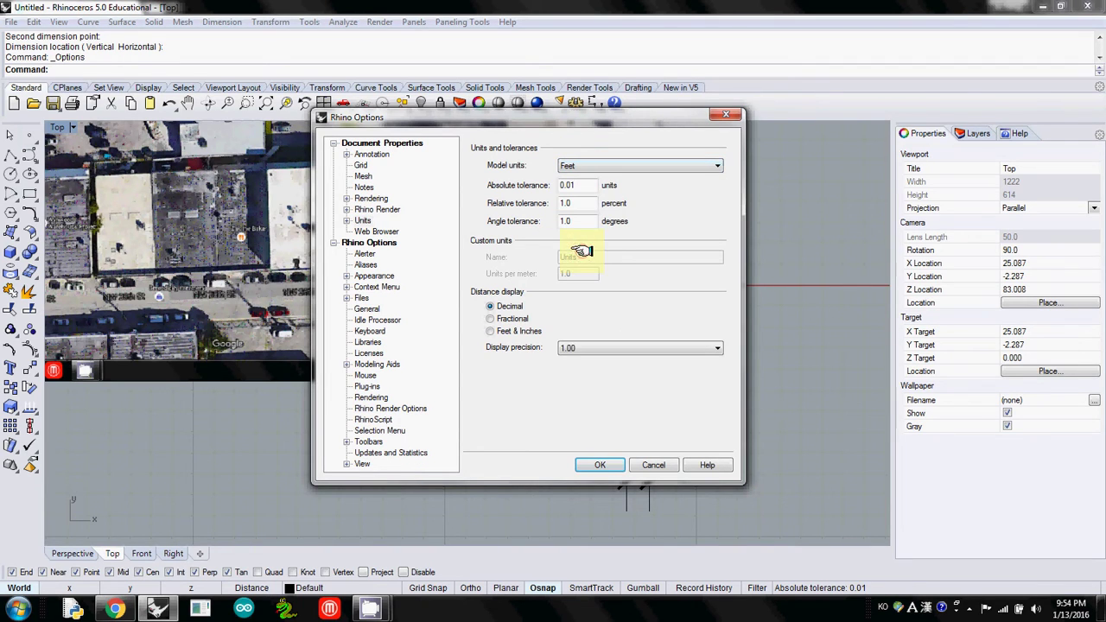
click(599, 466)
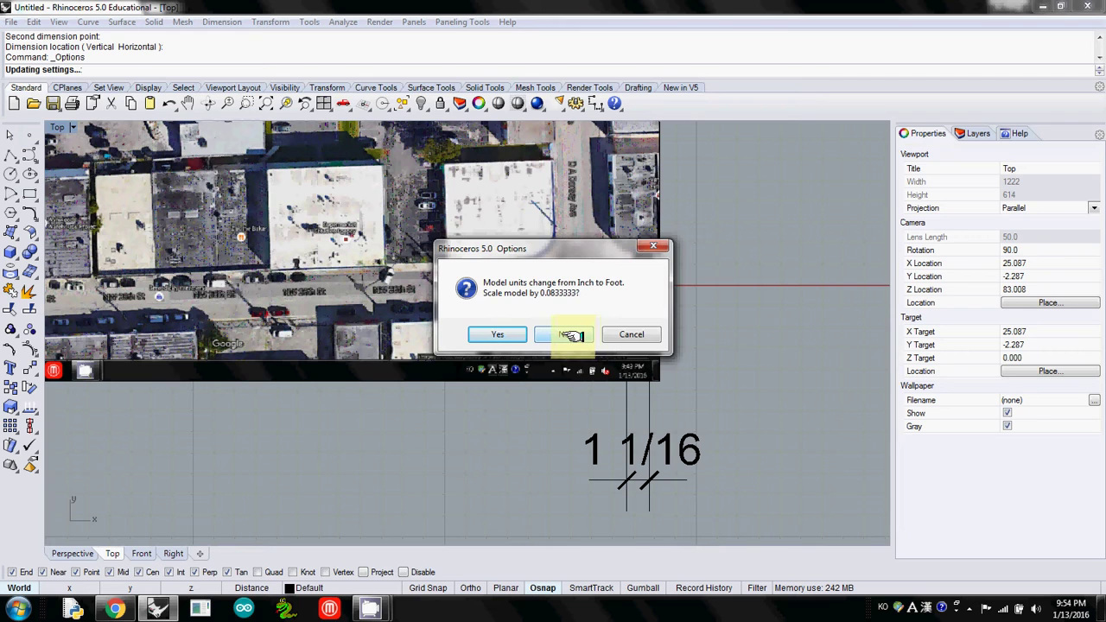
click(573, 335)
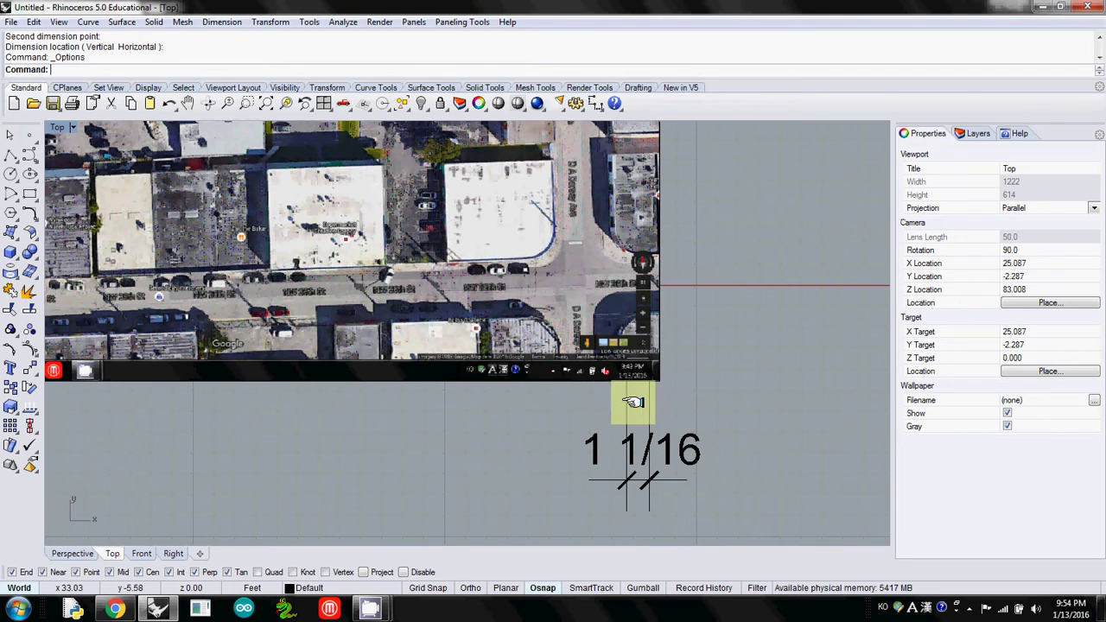
Pan the Top view left and zoom around the 1 1/16 dimension
right_drag(637, 400, 477, 388)
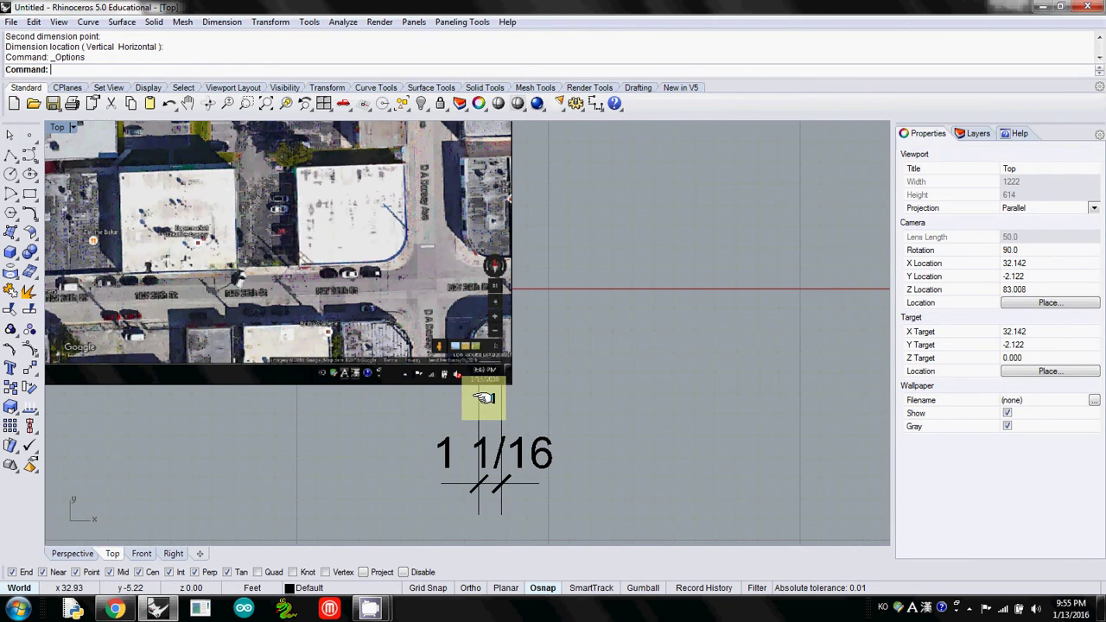
scroll(478, 365, up, 3)
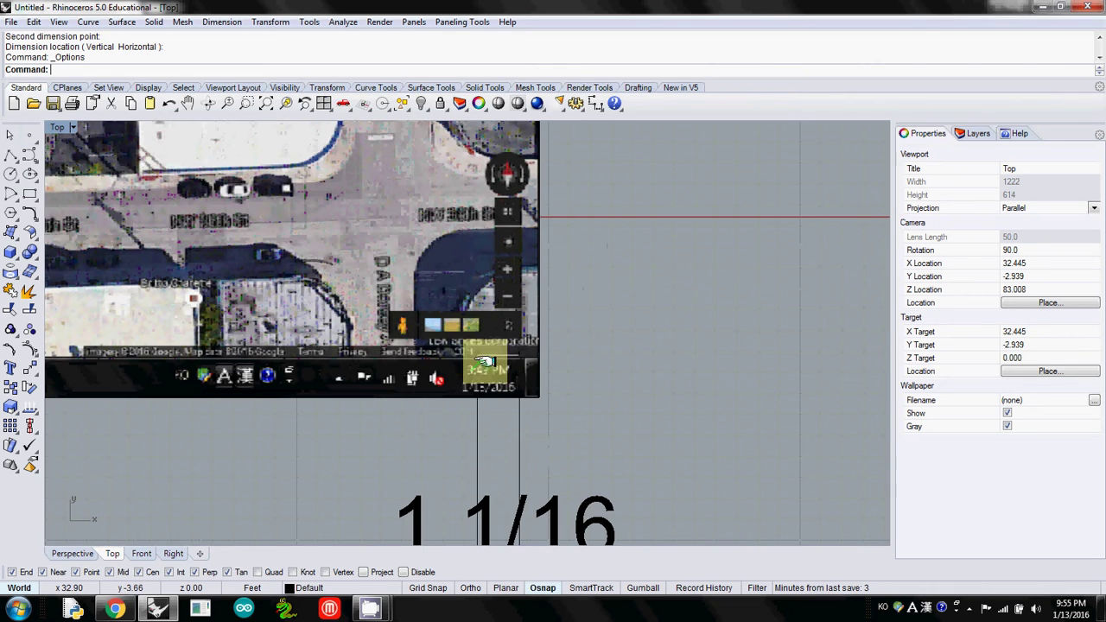
scroll(458, 406, down, 2)
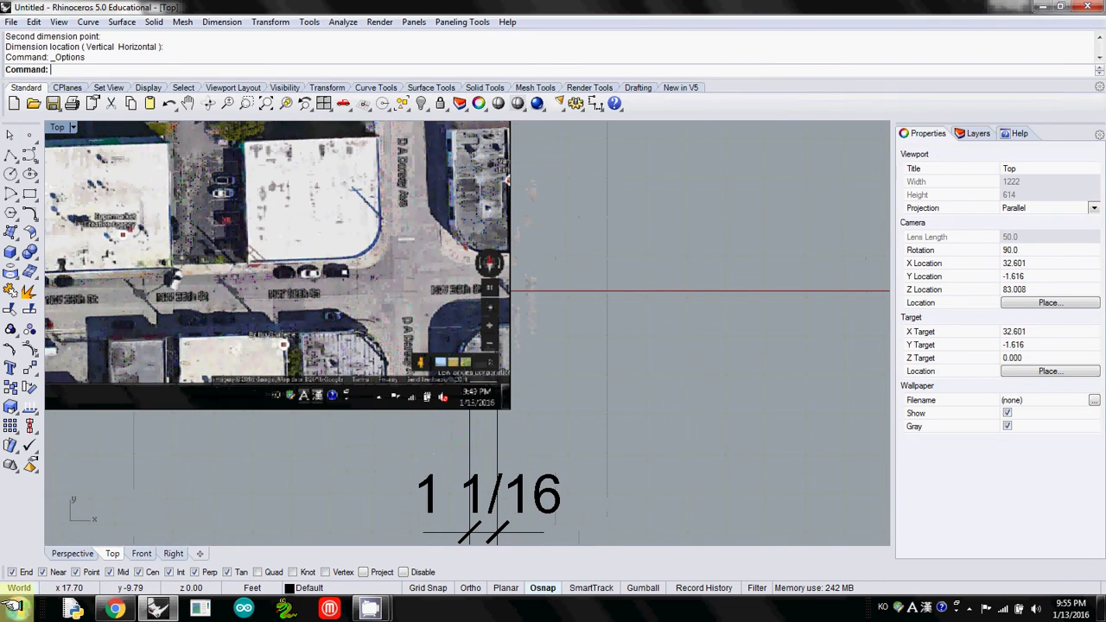
Launch Calculator from Start > All Programs > Accessories
click(16, 608)
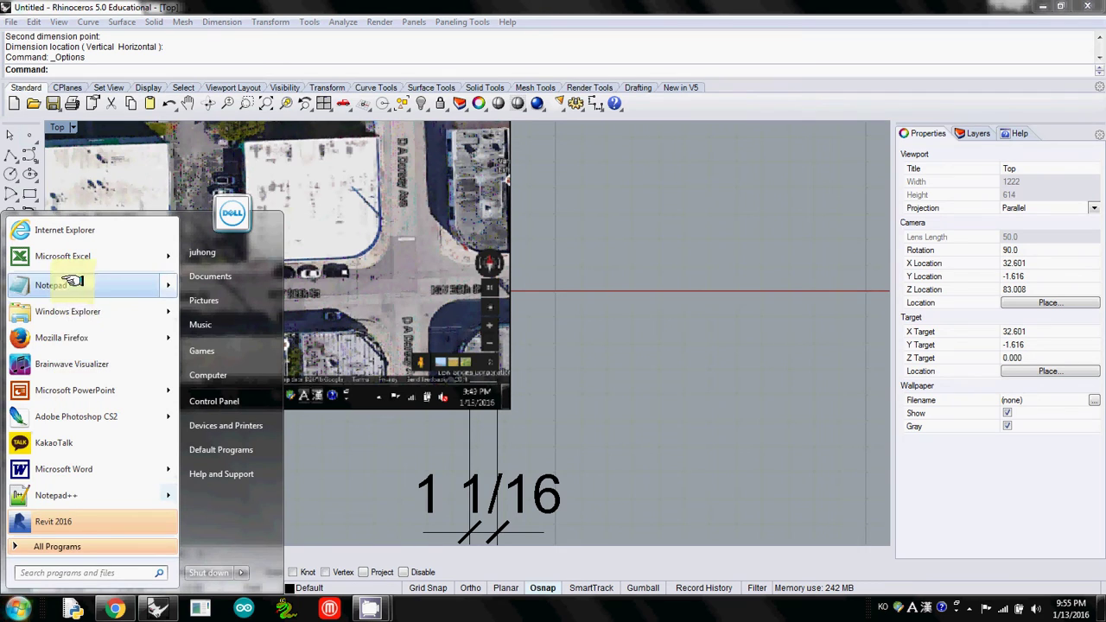
click(57, 547)
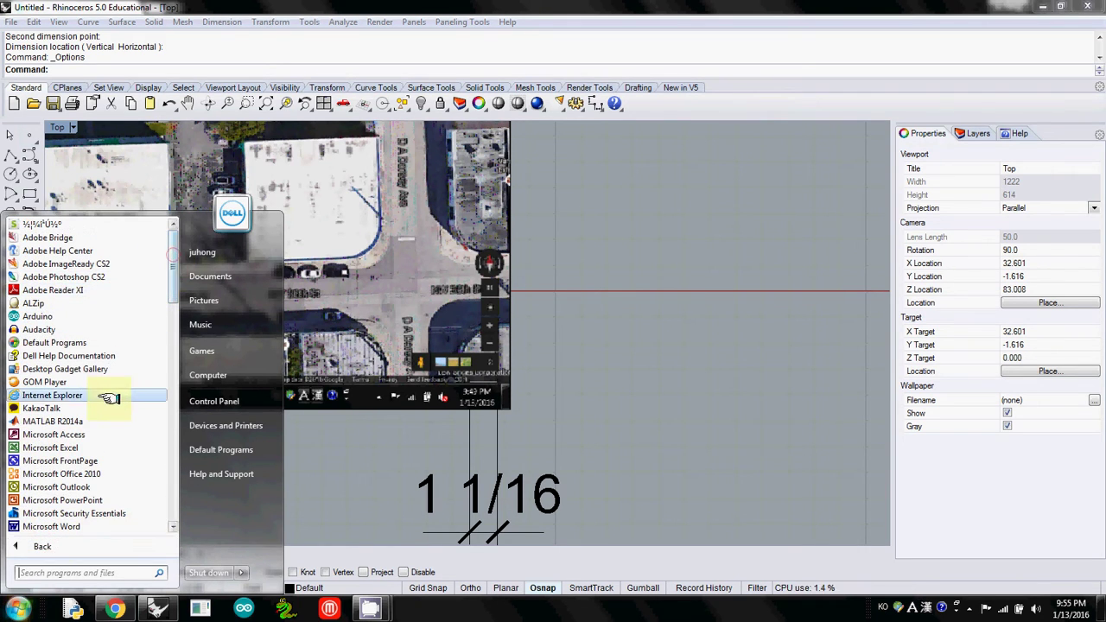
scroll(173, 292, down, 2)
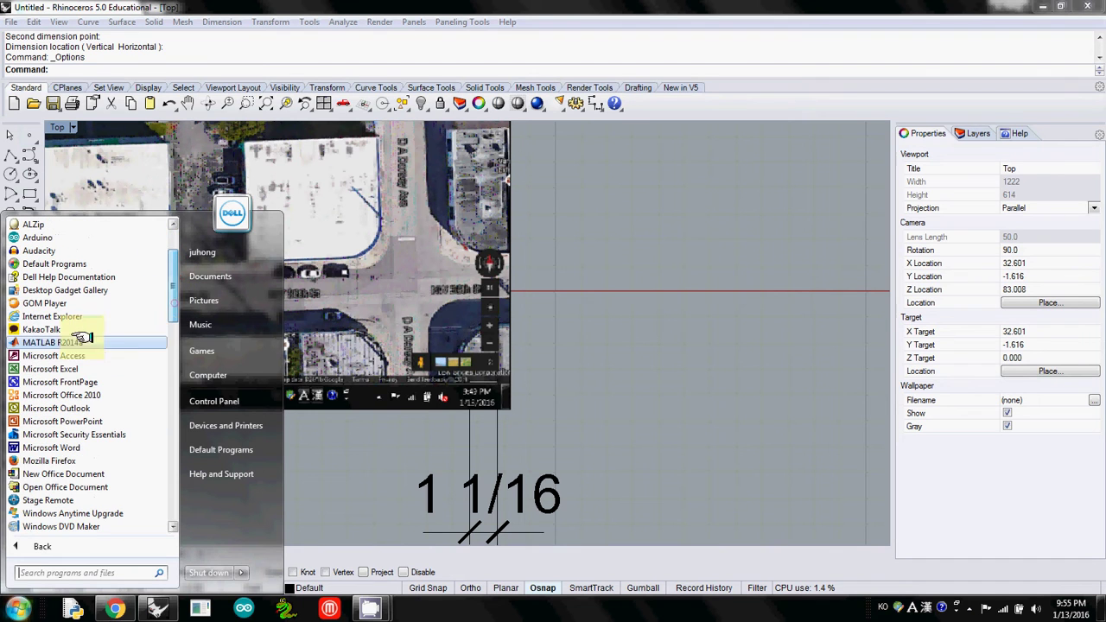
scroll(161, 315, down, 6)
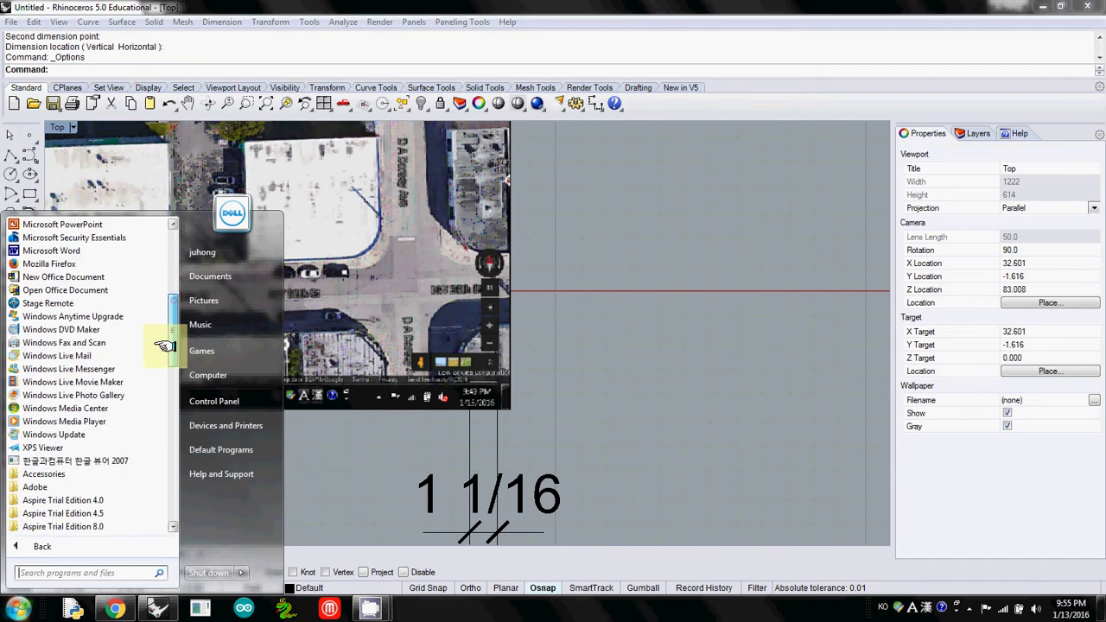
click(45, 447)
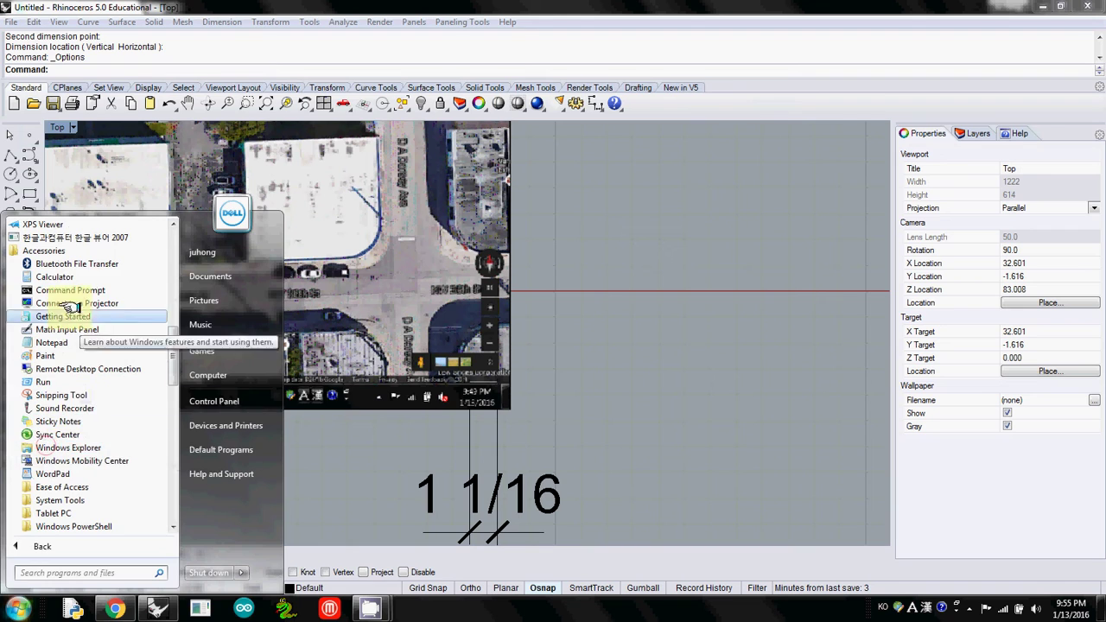
click(57, 277)
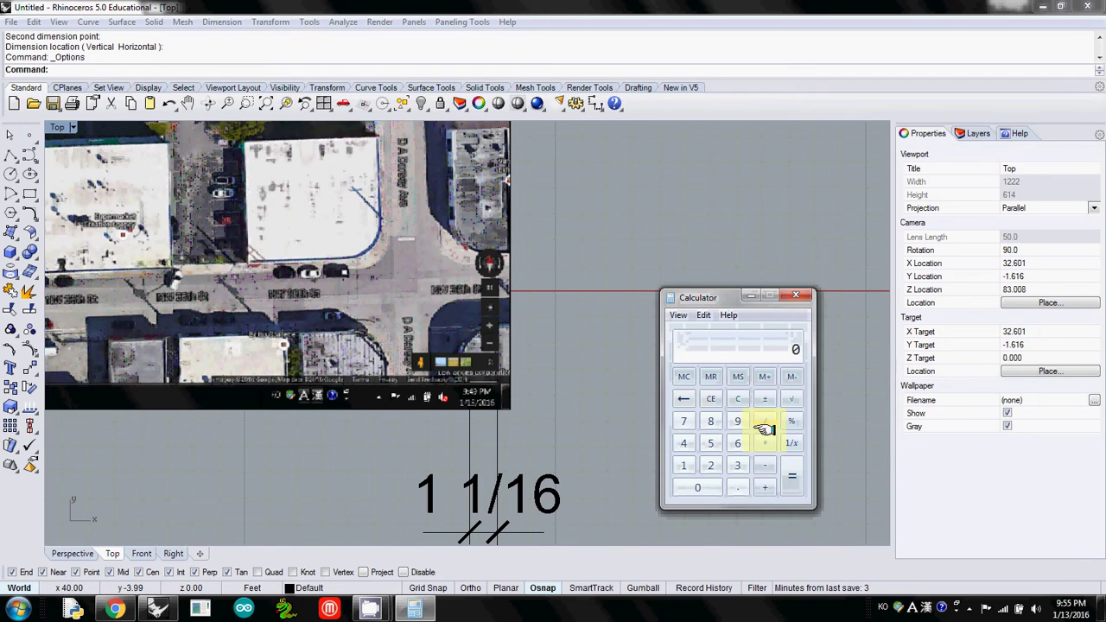
Compute 11 ÷ 16 to get 0.6875
click(684, 467)
click(765, 421)
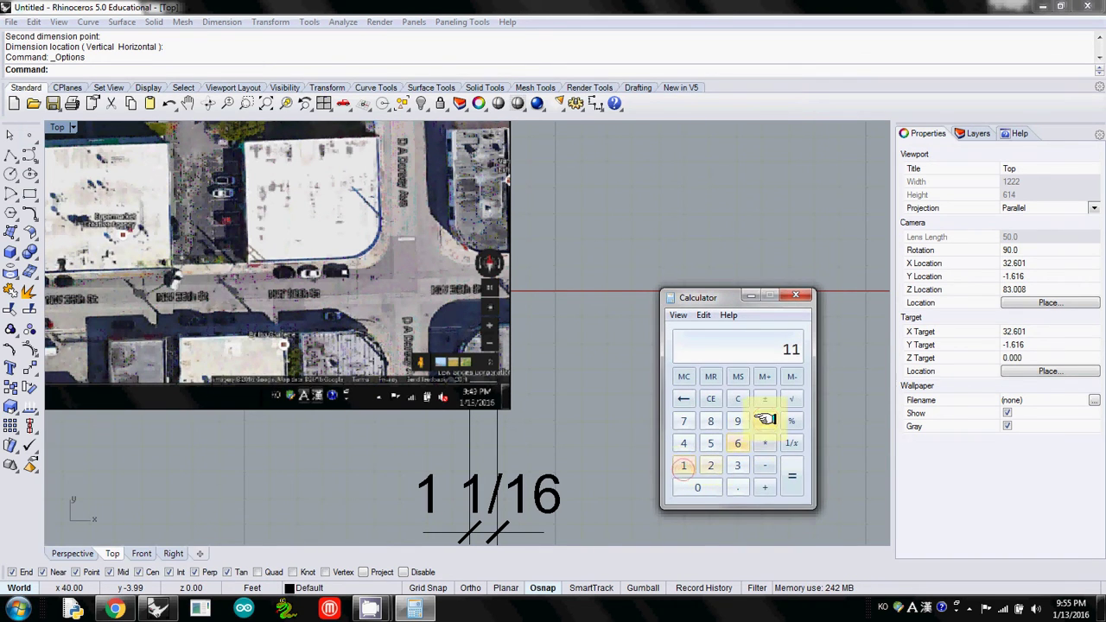
click(684, 466)
click(737, 444)
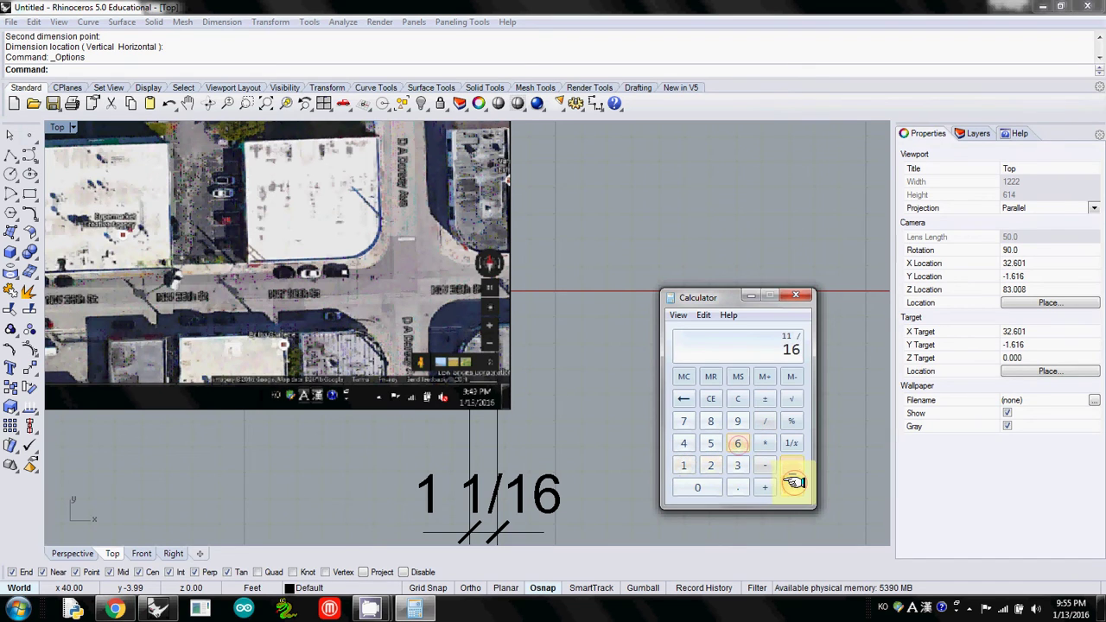
click(791, 477)
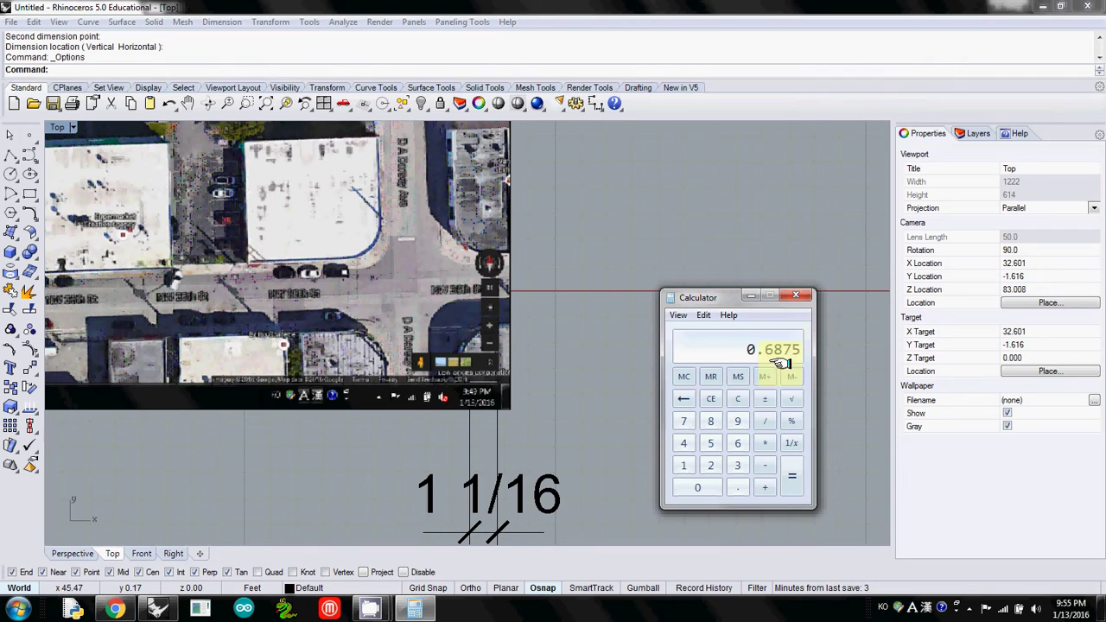
Compute 20 ÷ 0.6875 to get the scale factor 29.0909
click(712, 465)
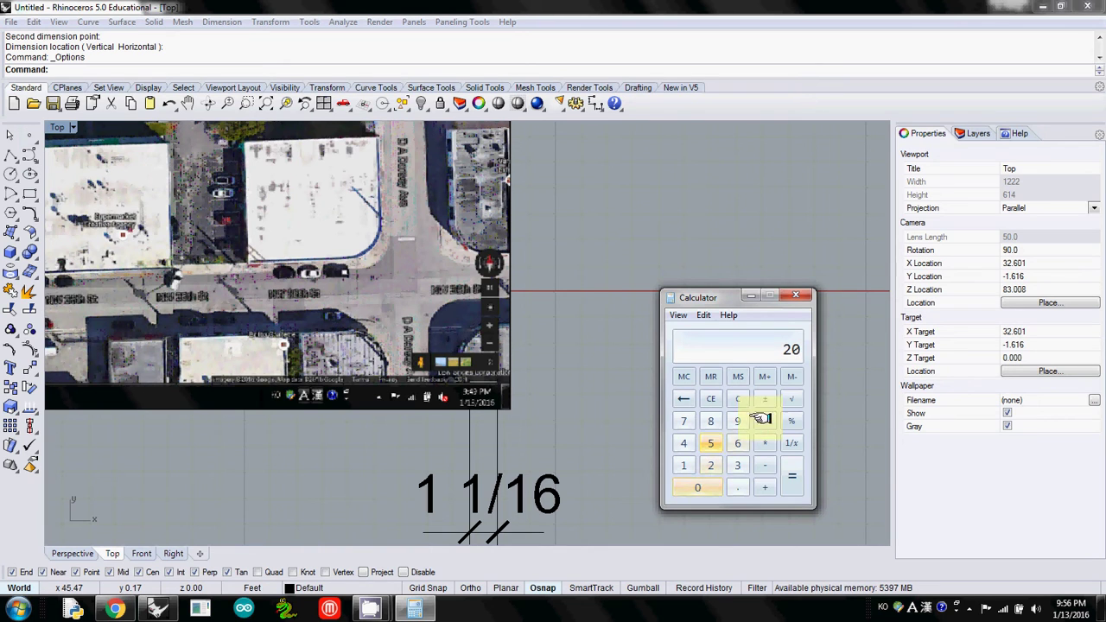
click(704, 487)
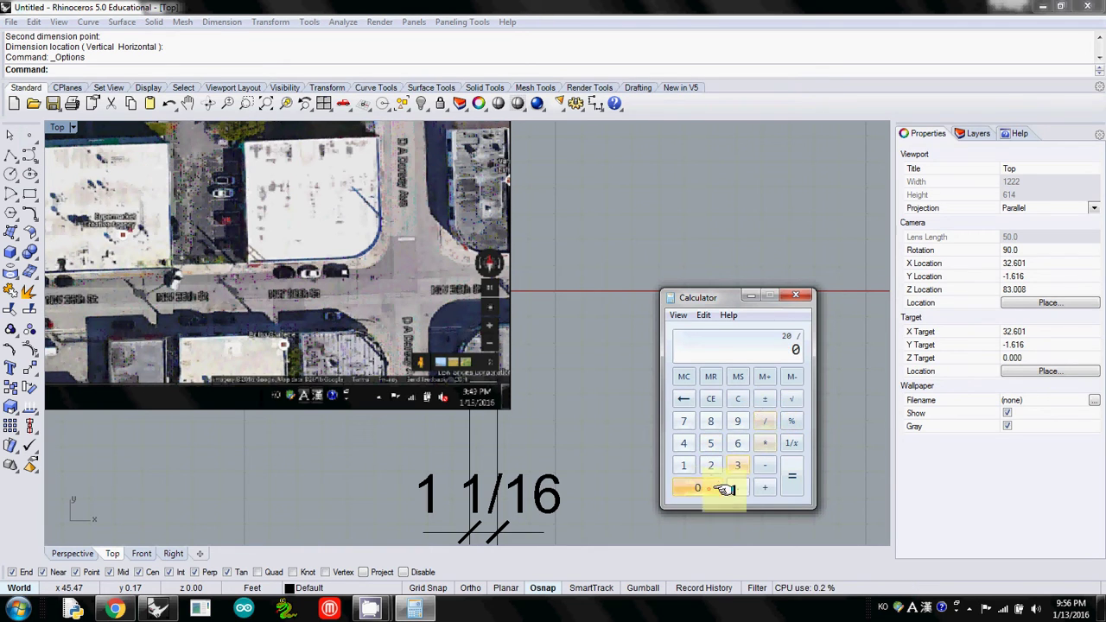
click(738, 487)
click(737, 442)
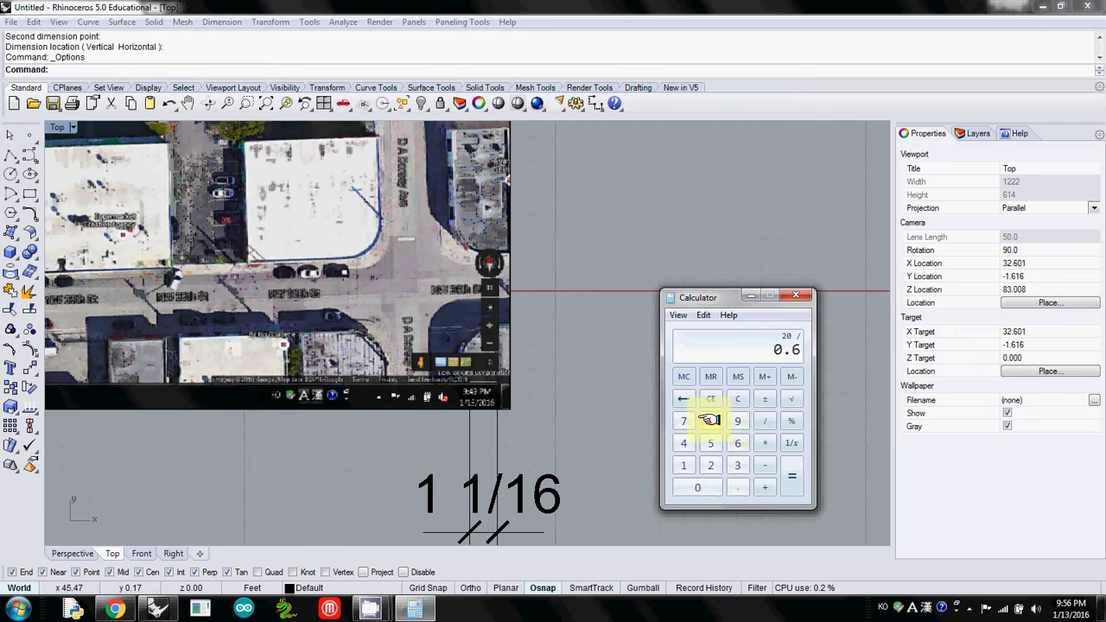
click(710, 421)
click(683, 421)
click(710, 443)
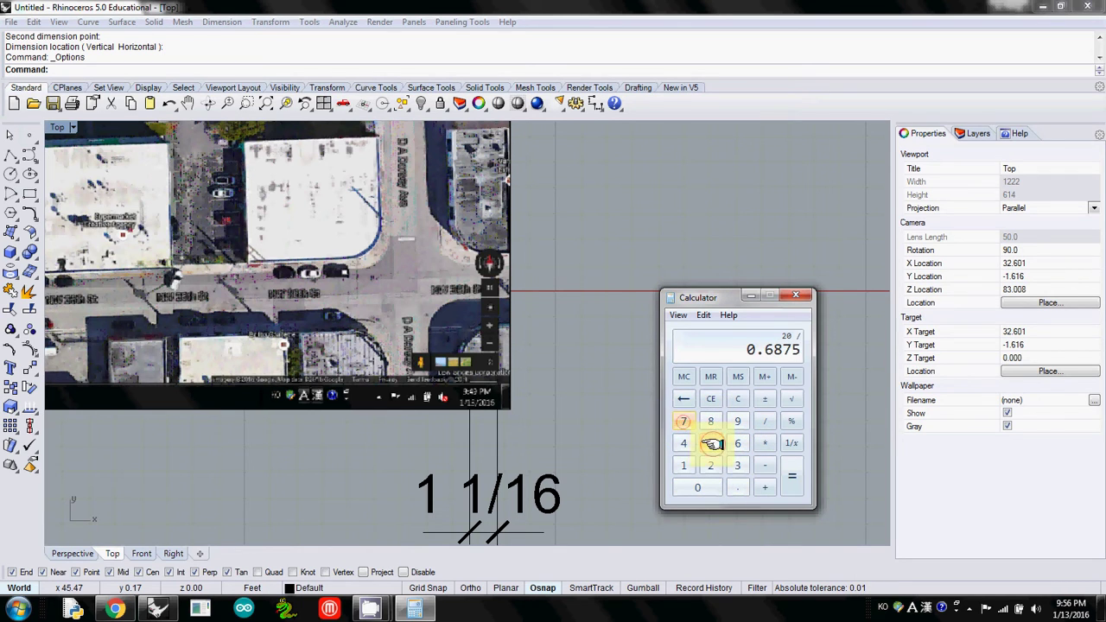
click(788, 478)
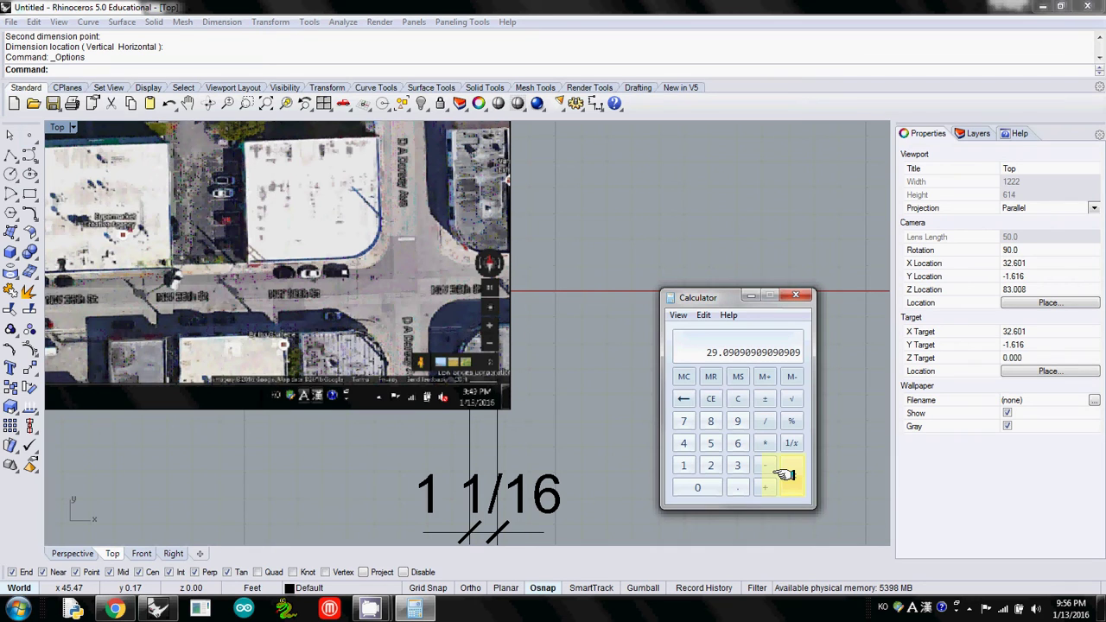
Back in Rhino, delete the 1 1/16 dimension
click(572, 446)
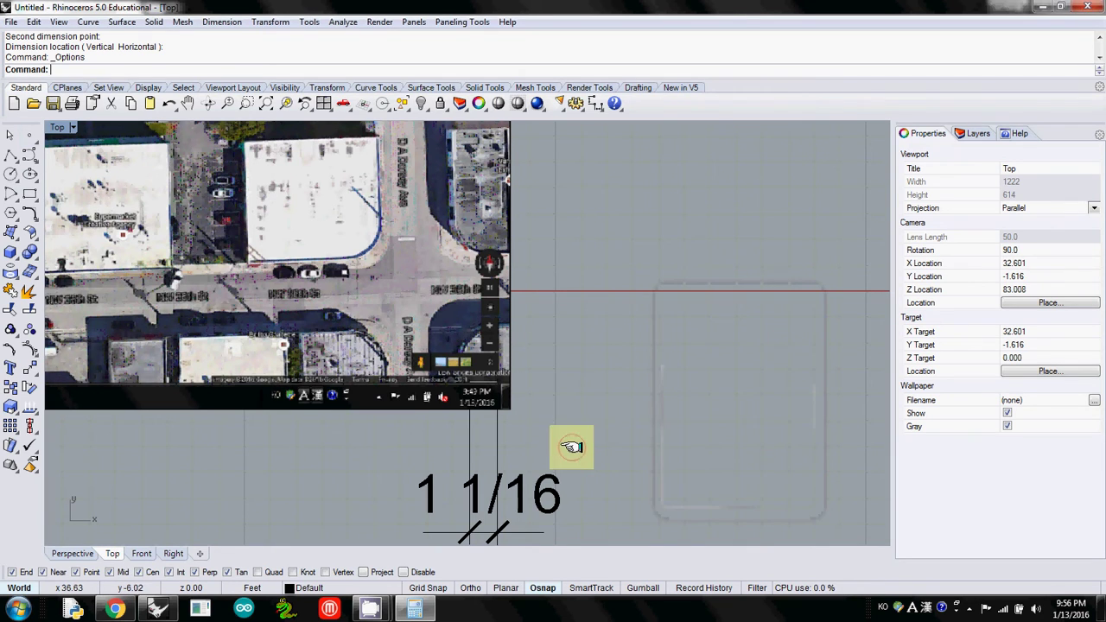
click(553, 503)
key(Delete)
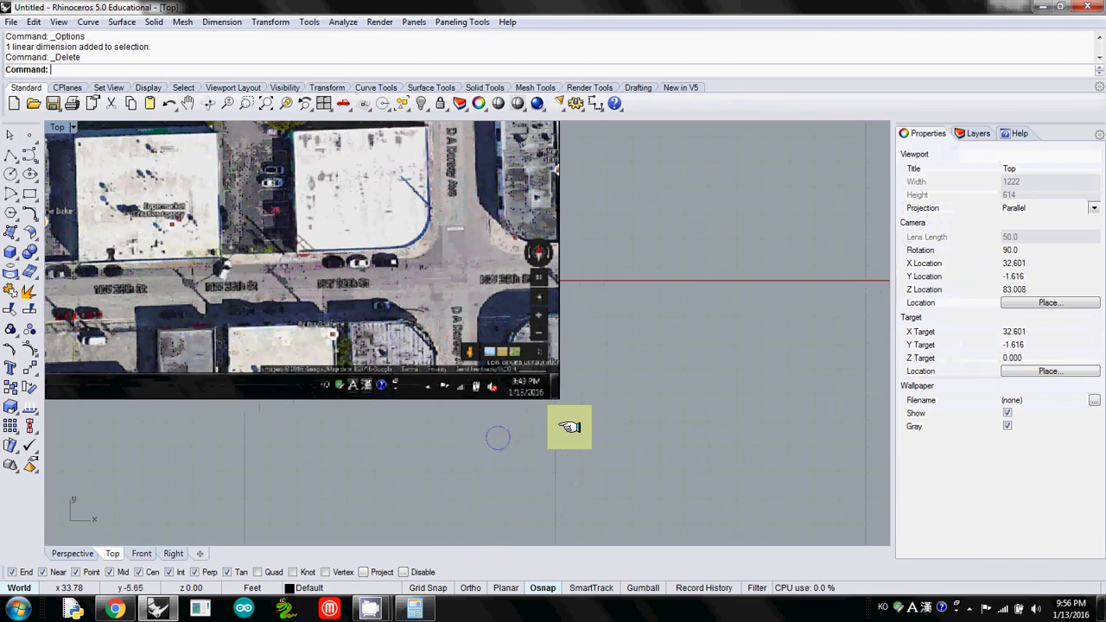
Scale the map picture by 29.0909 from its lower-left corner, then deselect it
scroll(562, 425, down, 5)
click(400, 358)
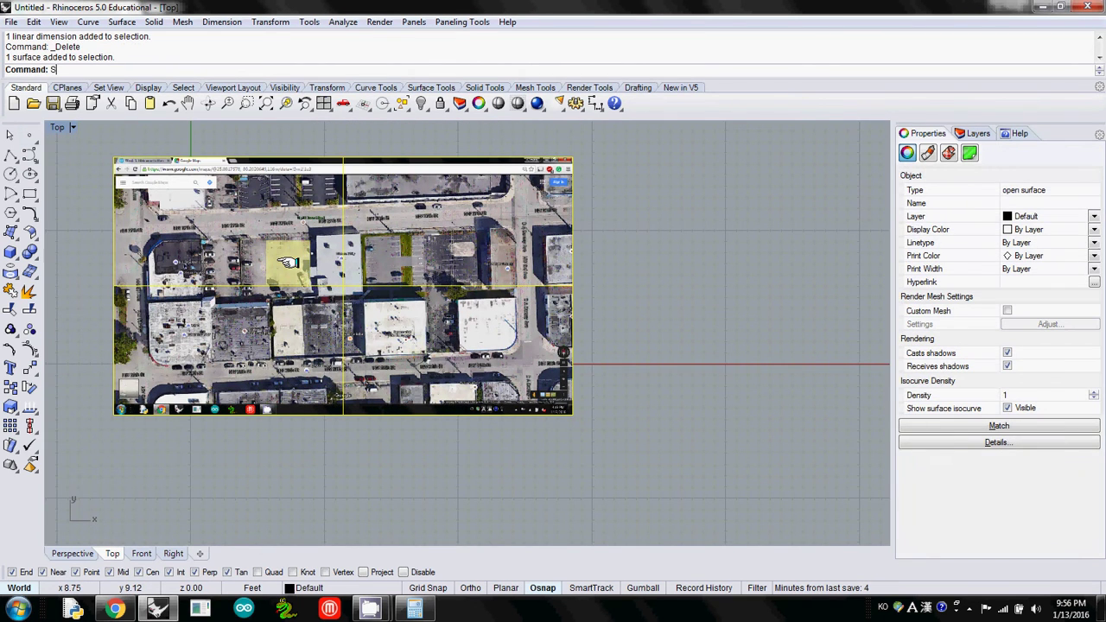
text(cale)
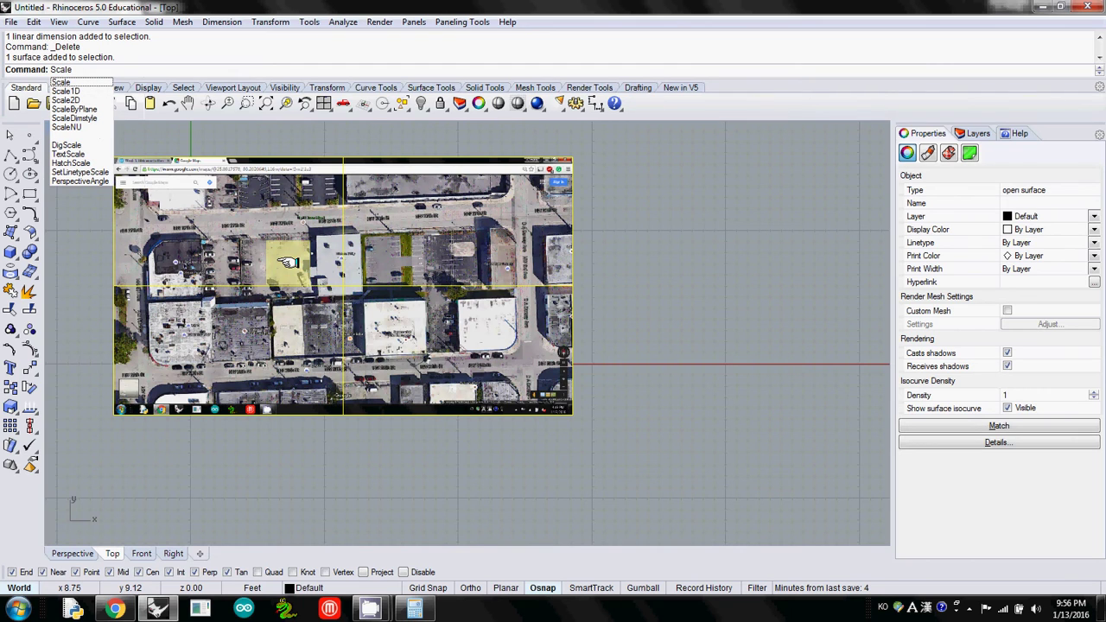
click(72, 81)
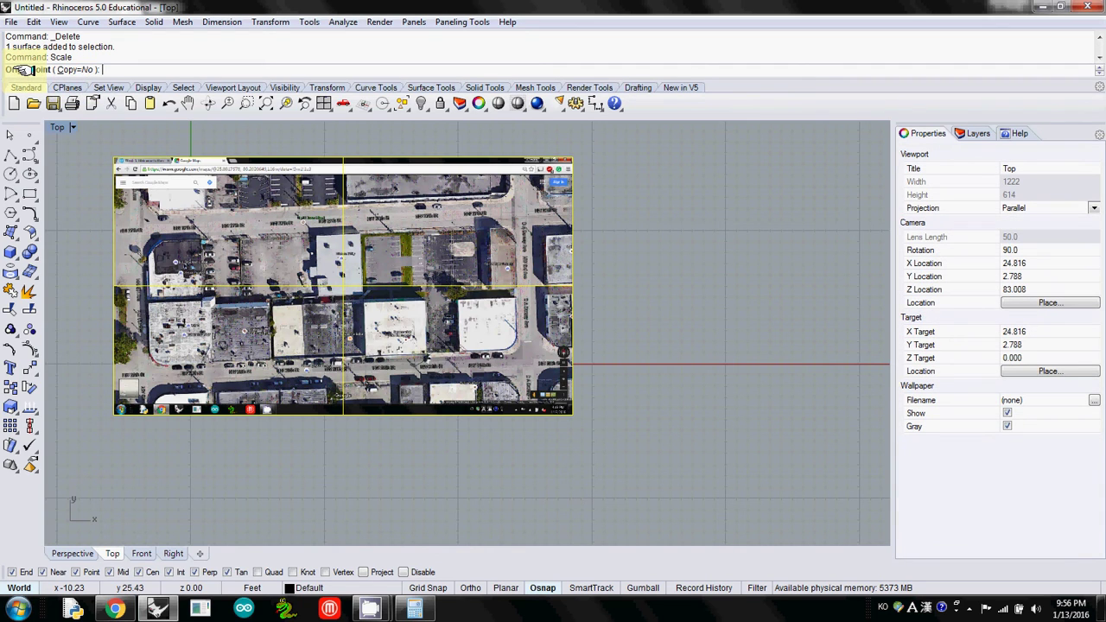
click(111, 419)
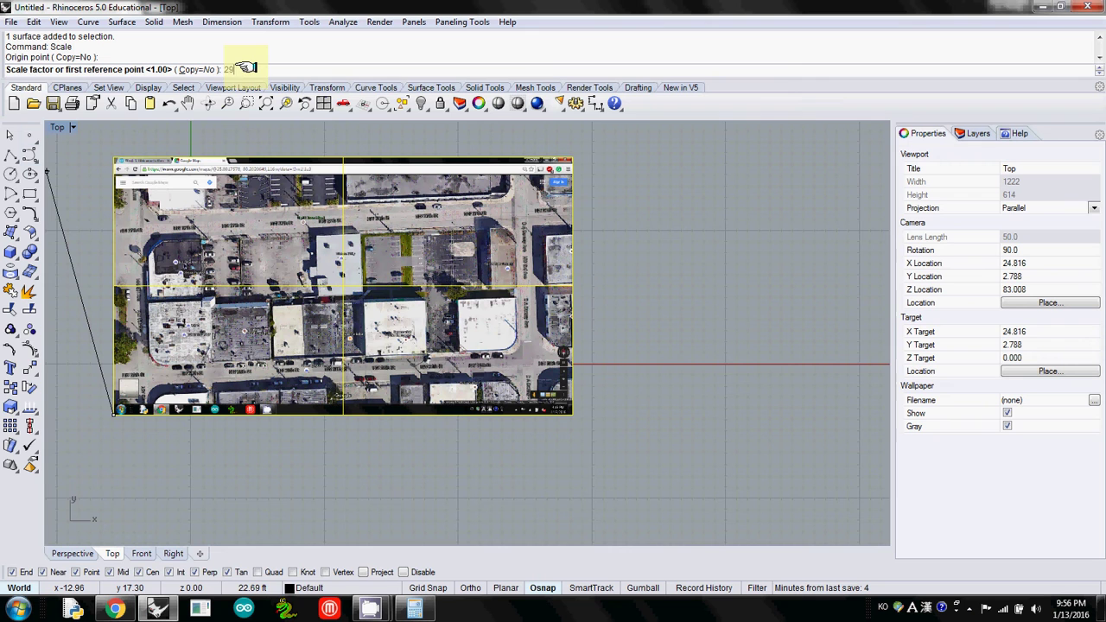
key(Return)
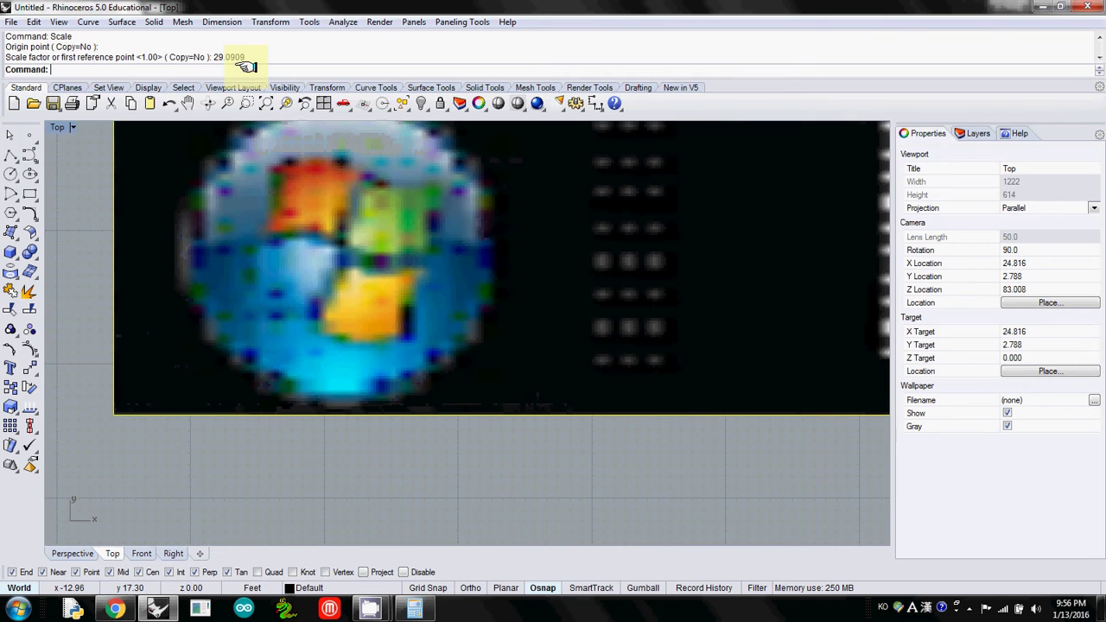
scroll(309, 362, down, 8)
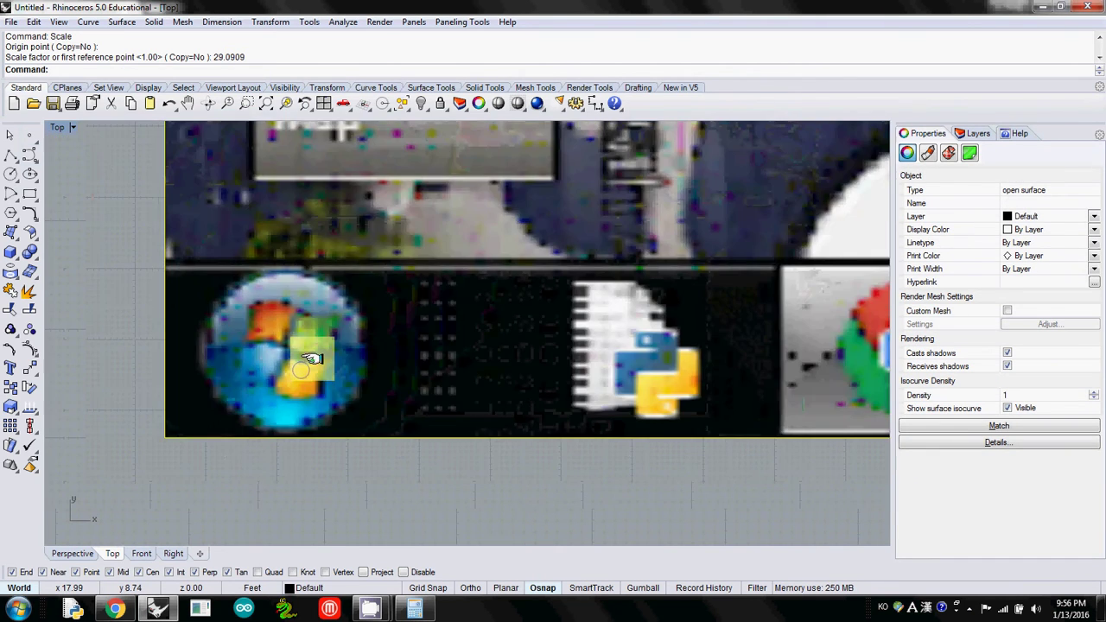
scroll(359, 408, down, 6)
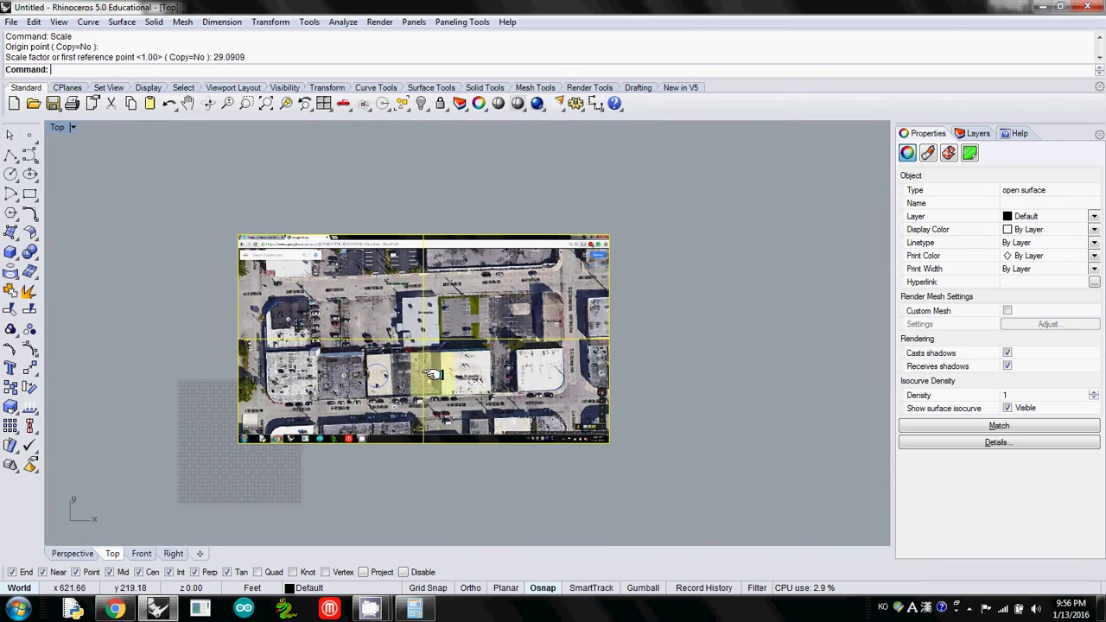
scroll(413, 346, up, 4)
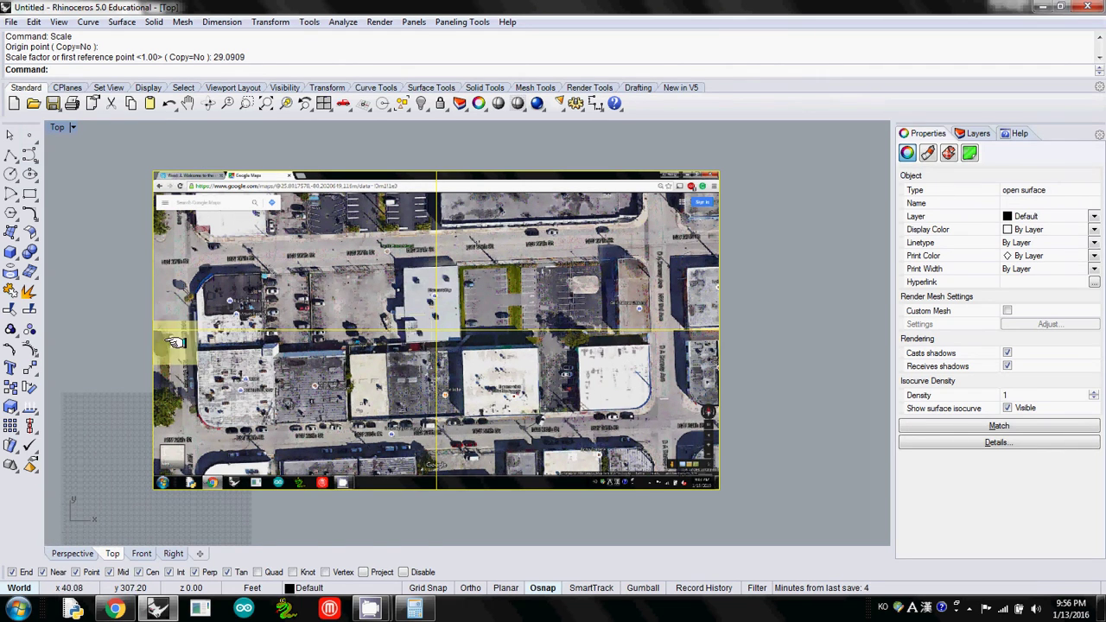
click(120, 307)
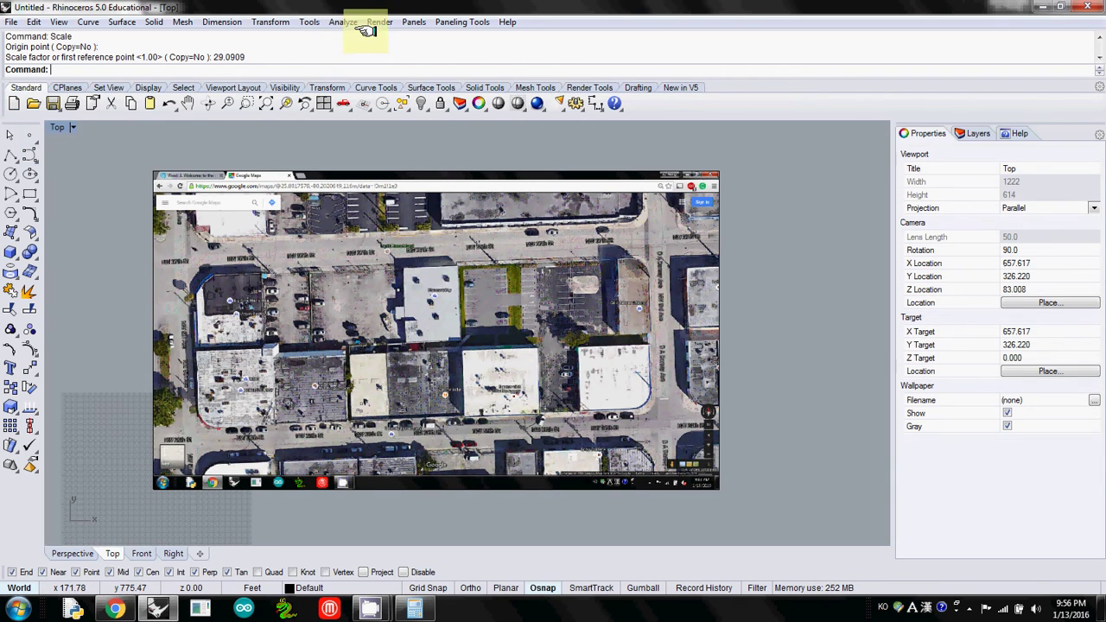
Change the model units from Feet to Inches and accept scaling the model by 12
click(309, 22)
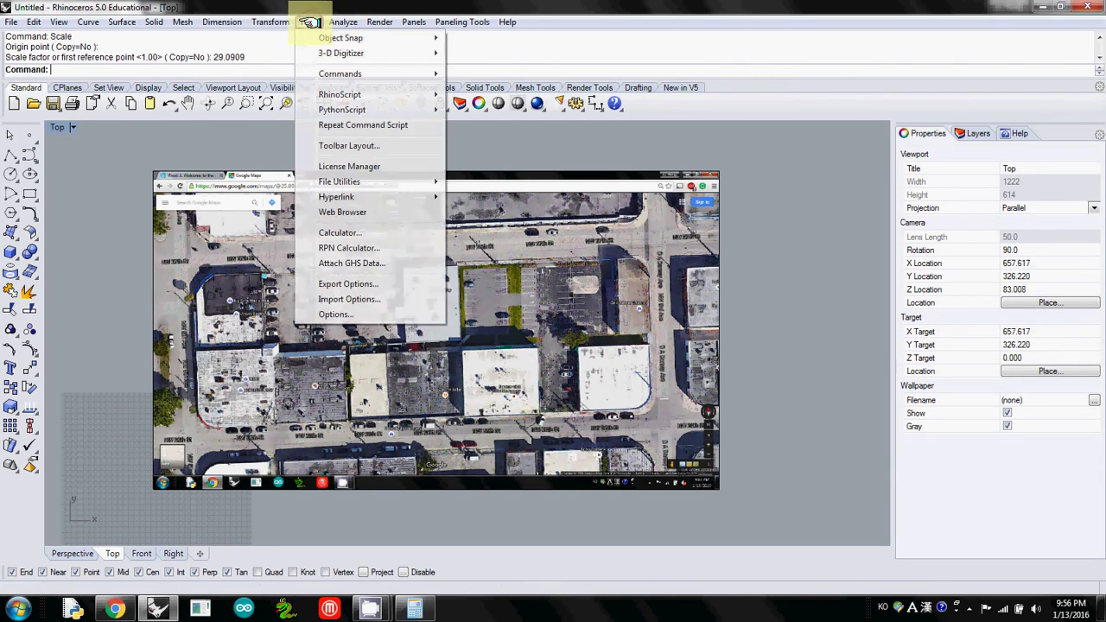
click(337, 313)
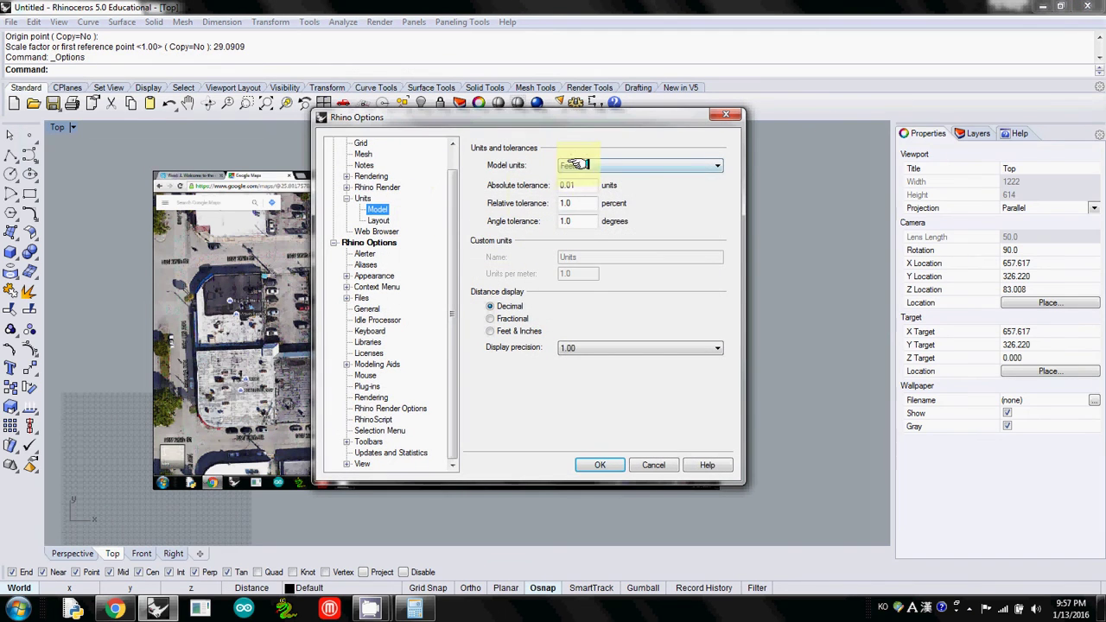
click(578, 164)
click(584, 240)
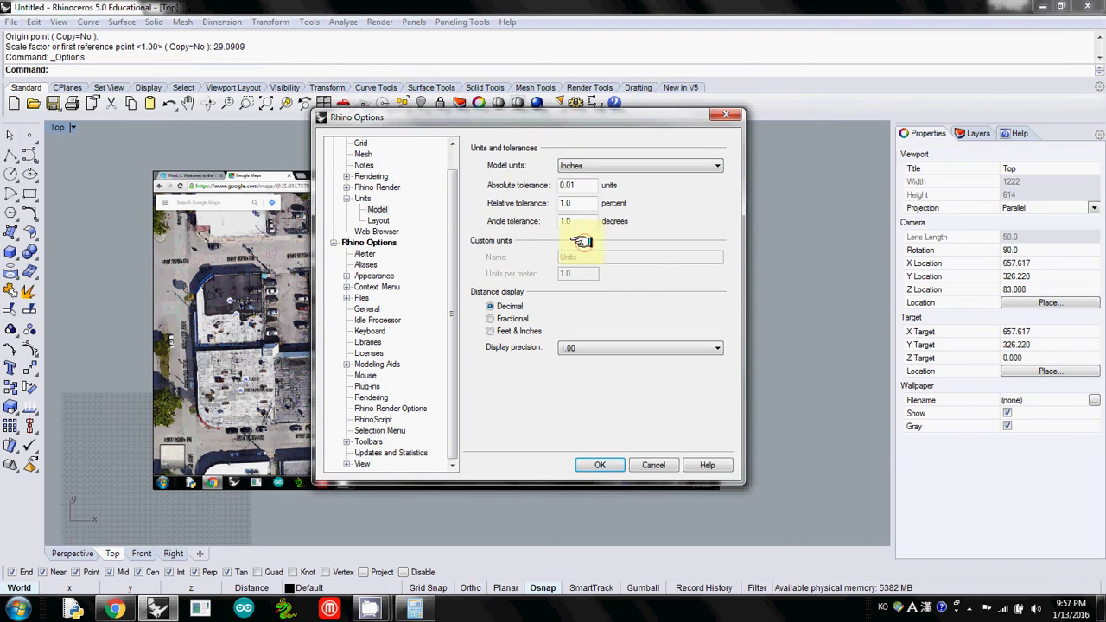
click(596, 464)
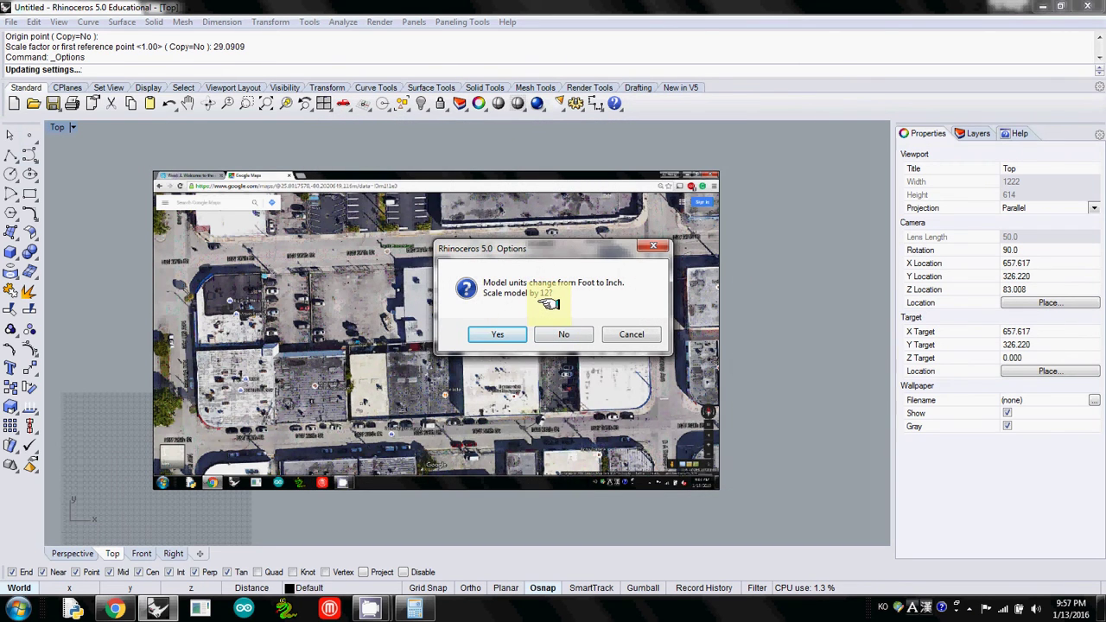
click(502, 333)
scroll(414, 346, down, 5)
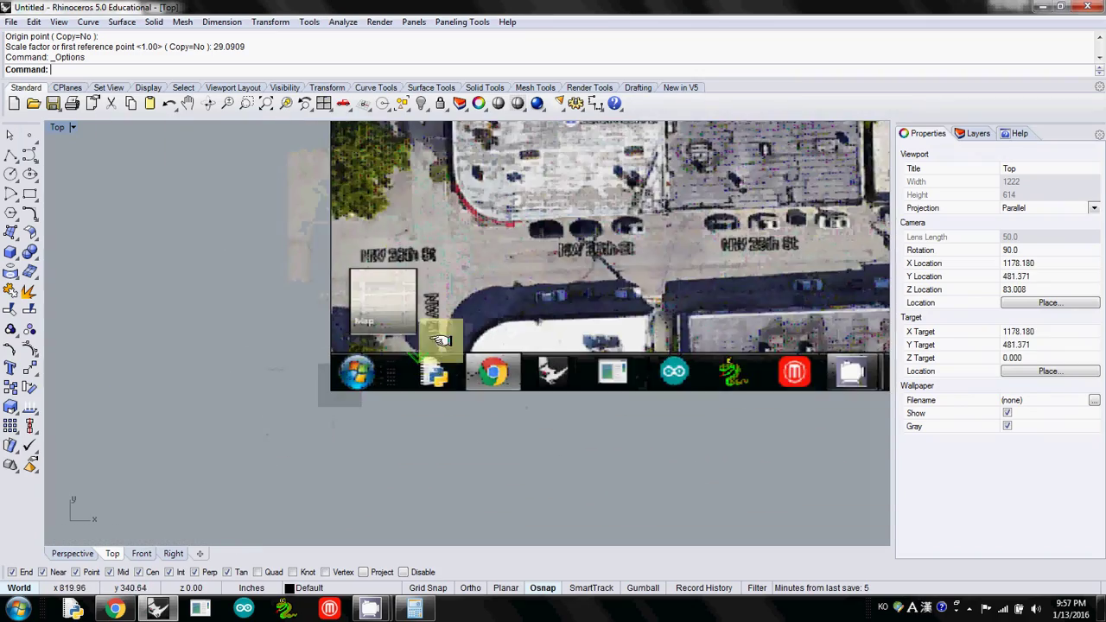
Undo the deletion to restore the aerial map picture, then shift it slightly left and down
scroll(441, 339, down, 6)
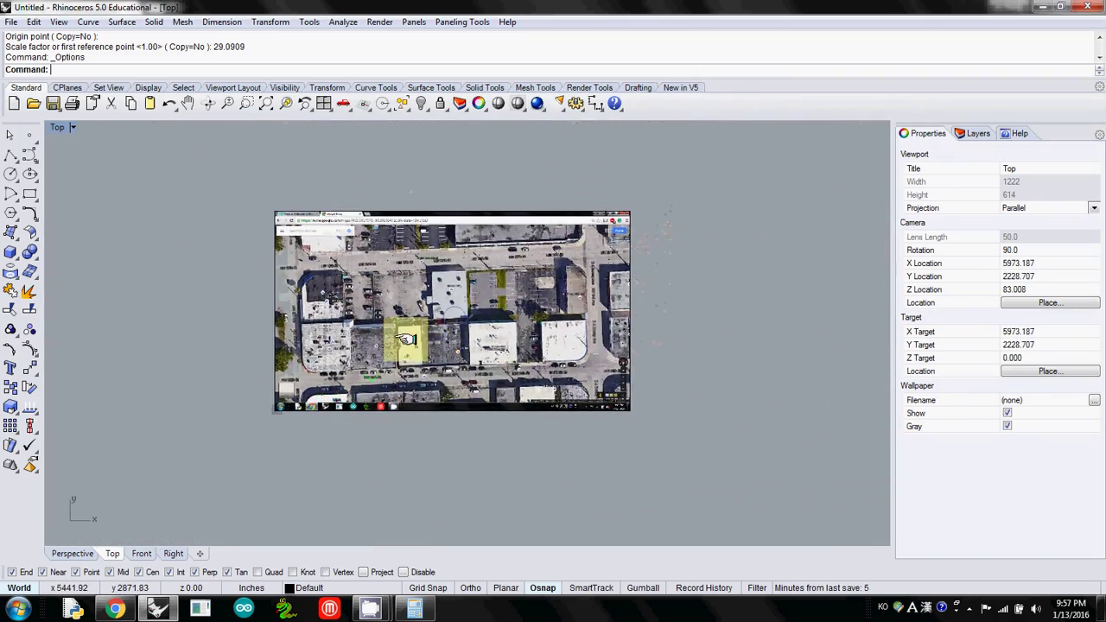
scroll(407, 339, up, 8)
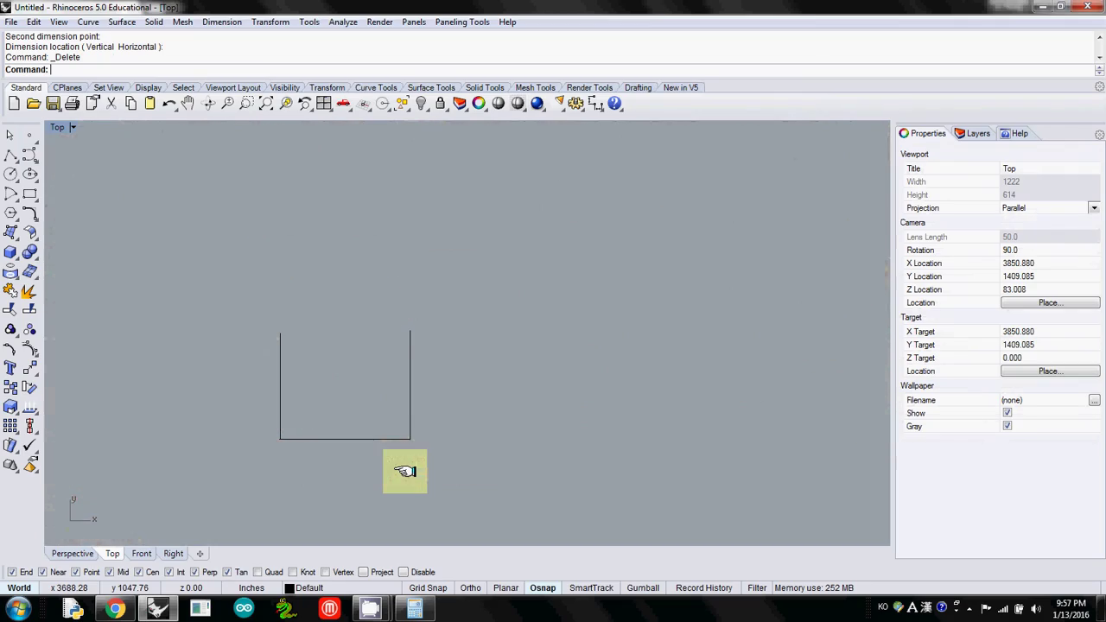
key(ctrl+z)
scroll(412, 446, down, 10)
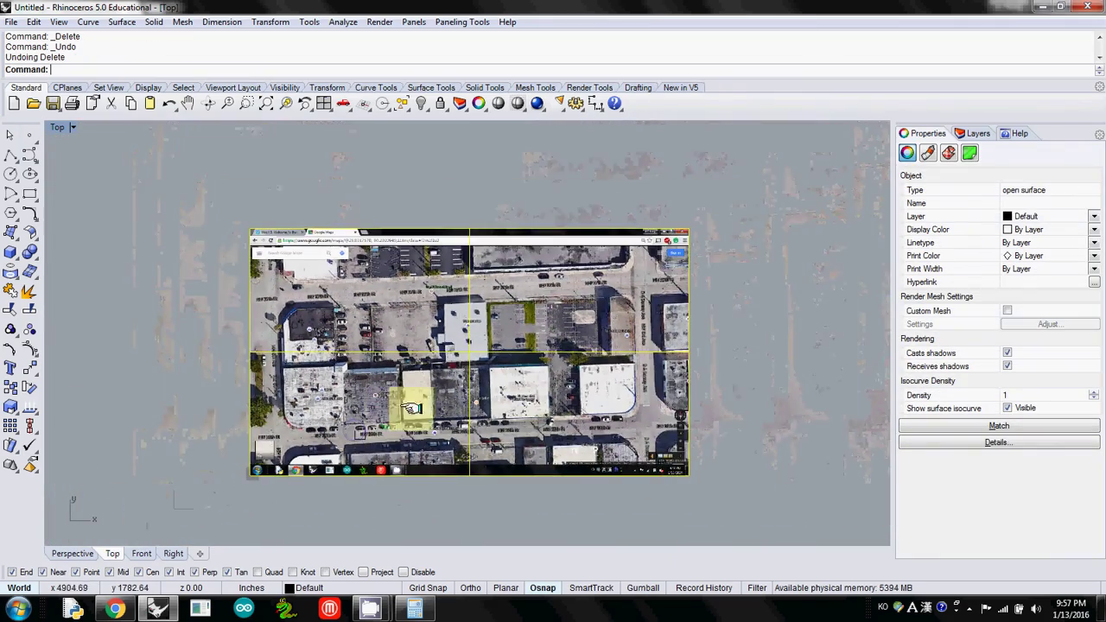
drag(412, 408, 380, 411)
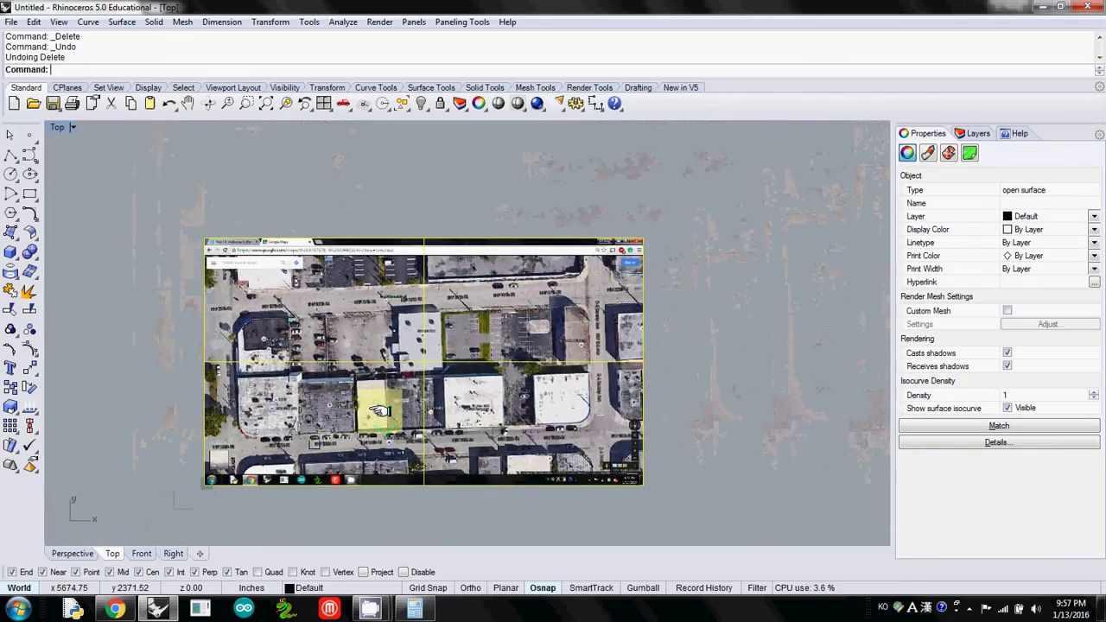